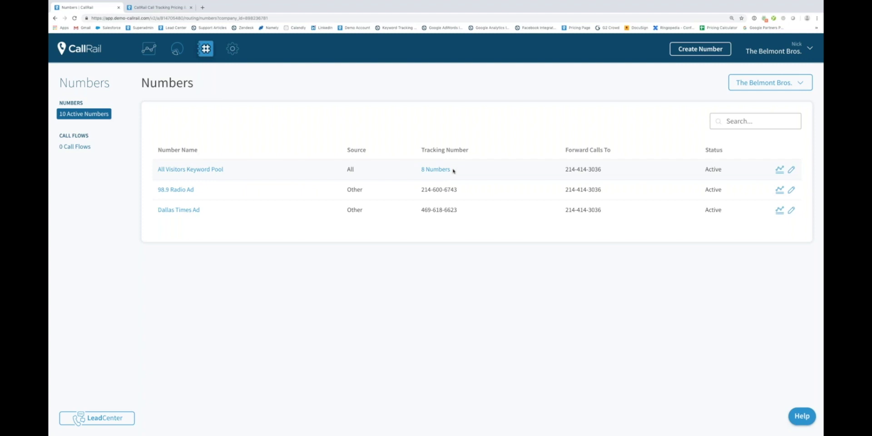
- Open the number assignments of the All Visitors Keyword Pool and examine the individual tracking numbers in the table
{"action": "left_click_drag", "start_coordinate": [453, 171], "coordinate": [418, 172]}
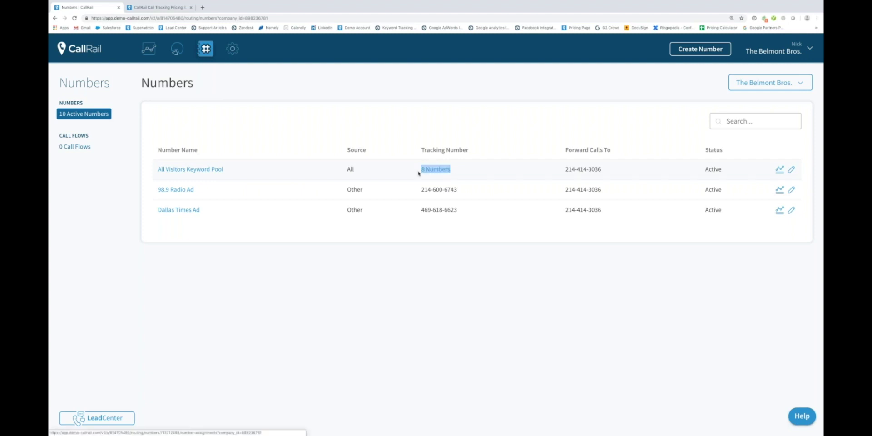
{"action": "left_click", "coordinate": [432, 172]}
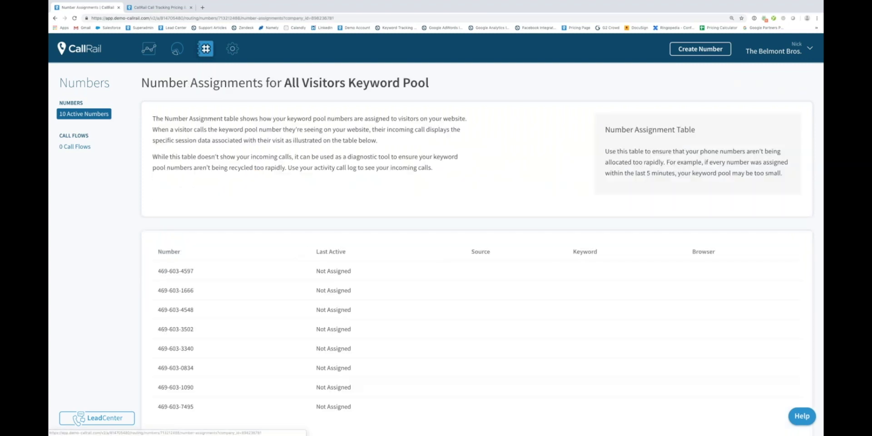
{"action": "scroll", "coordinate": [185, 286], "scroll_direction": "down", "scroll_amount": 1}
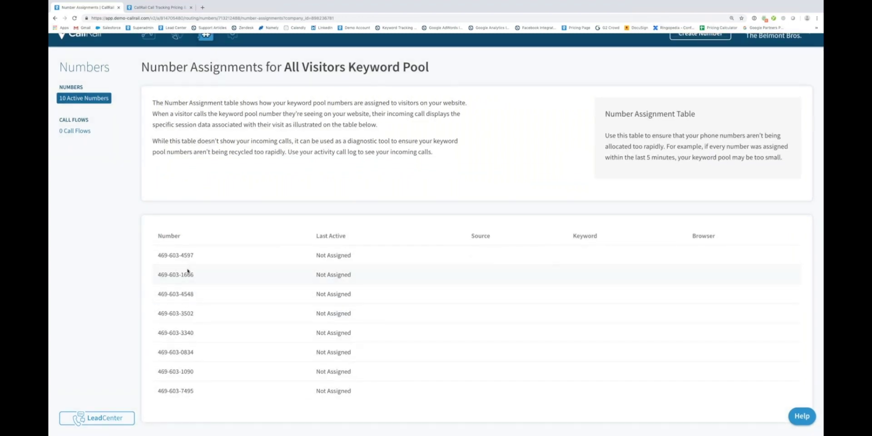
{"action": "left_click_drag", "start_coordinate": [195, 256], "coordinate": [159, 255]}
{"action": "left_click_drag", "start_coordinate": [197, 274], "coordinate": [155, 275]}
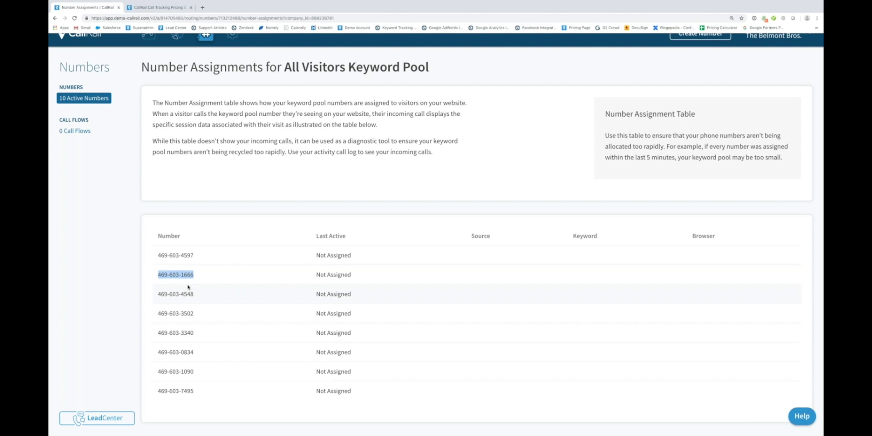
- Go to the call activity for the keyword pool and open the caller timeline of its most recent call
{"action": "scroll", "coordinate": [180, 84], "scroll_direction": "up", "scroll_amount": 1}
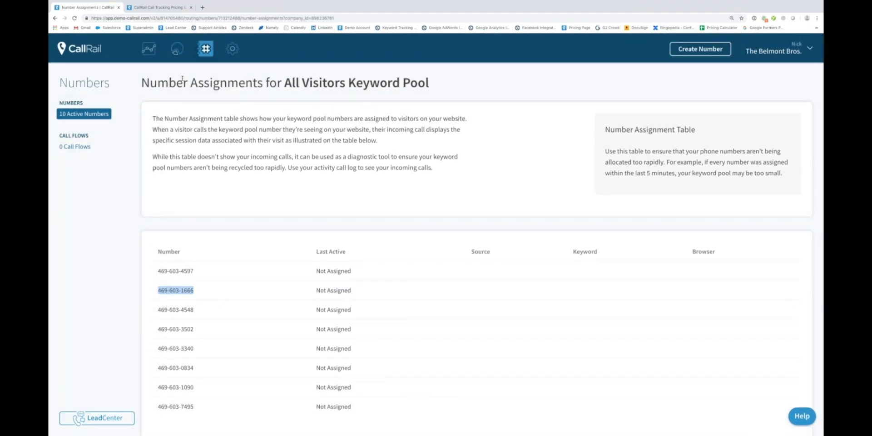
{"action": "left_click", "coordinate": [149, 48]}
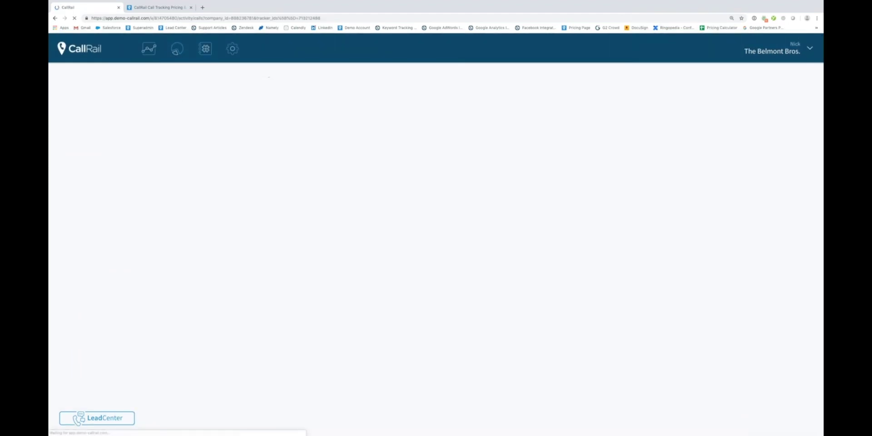
{"action": "scroll", "coordinate": [286, 261], "scroll_direction": "down", "scroll_amount": 5}
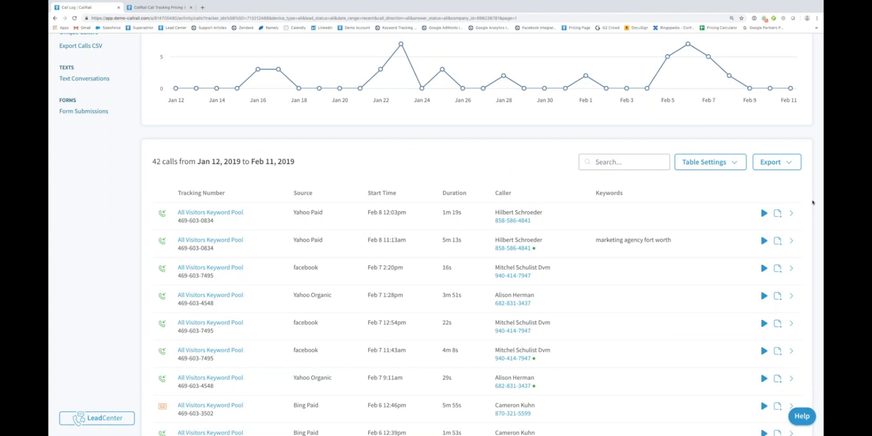
{"action": "left_click", "coordinate": [792, 214]}
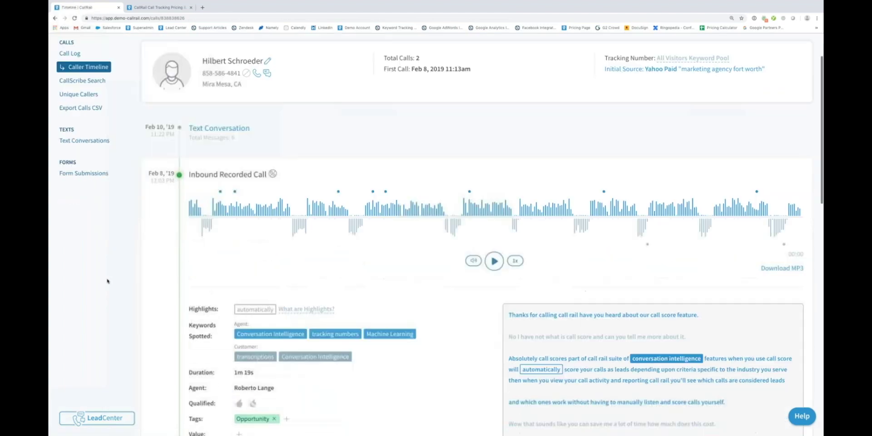
- Examine the caller's timeline, including the visitor source, UTM variables, landing page URL variables, call details and transcript
{"action": "scroll", "coordinate": [108, 281], "scroll_direction": "down", "scroll_amount": 3}
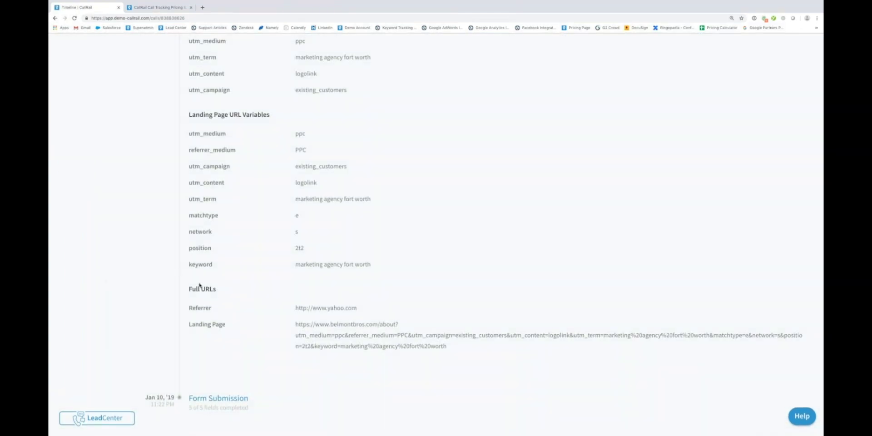
{"action": "scroll", "coordinate": [200, 282], "scroll_direction": "up", "scroll_amount": 1}
{"action": "scroll", "coordinate": [203, 277], "scroll_direction": "up", "scroll_amount": 3}
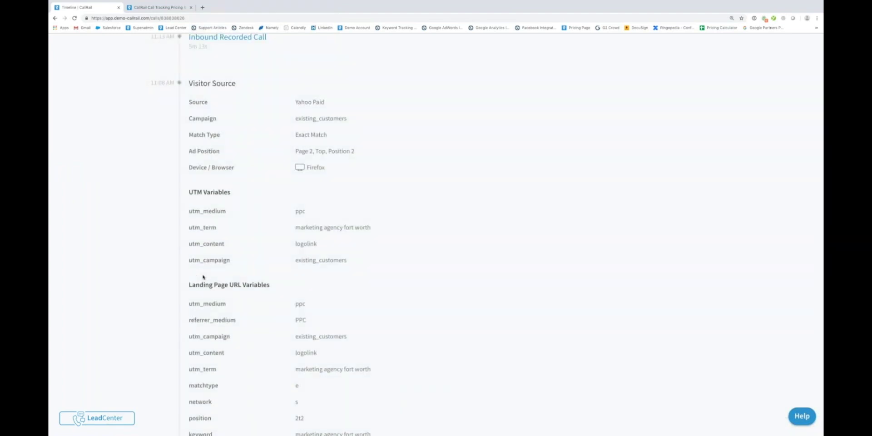
{"action": "scroll", "coordinate": [203, 277], "scroll_direction": "up", "scroll_amount": 5}
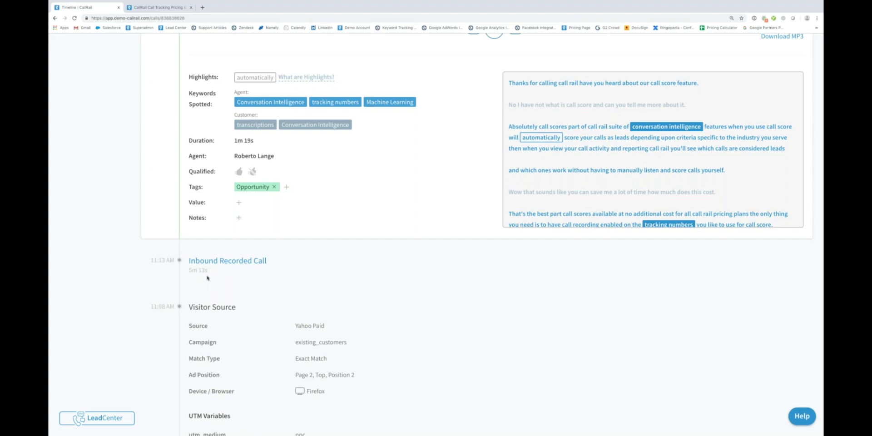
{"action": "scroll", "coordinate": [181, 250], "scroll_direction": "up", "scroll_amount": 1}
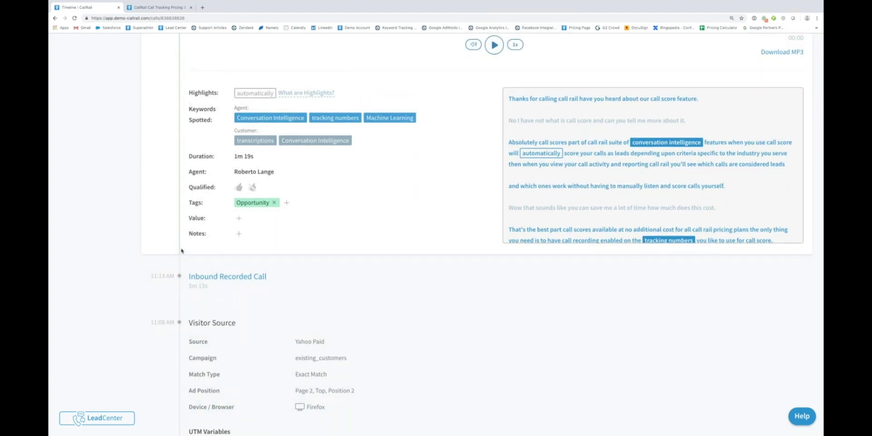
{"action": "scroll", "coordinate": [181, 251], "scroll_direction": "up", "scroll_amount": 10}
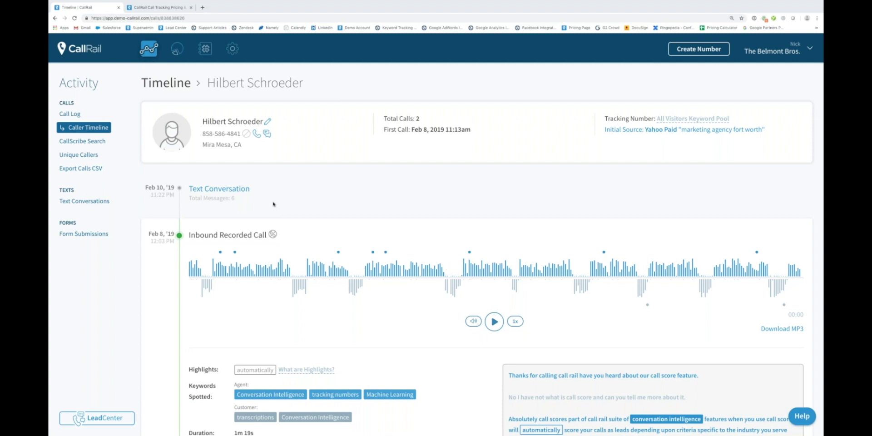
- Return to the call log of The Belmont Bros. and review its daily call chart and call table
{"action": "left_click", "coordinate": [148, 49]}
{"action": "scroll", "coordinate": [217, 121], "scroll_direction": "down", "scroll_amount": 2}
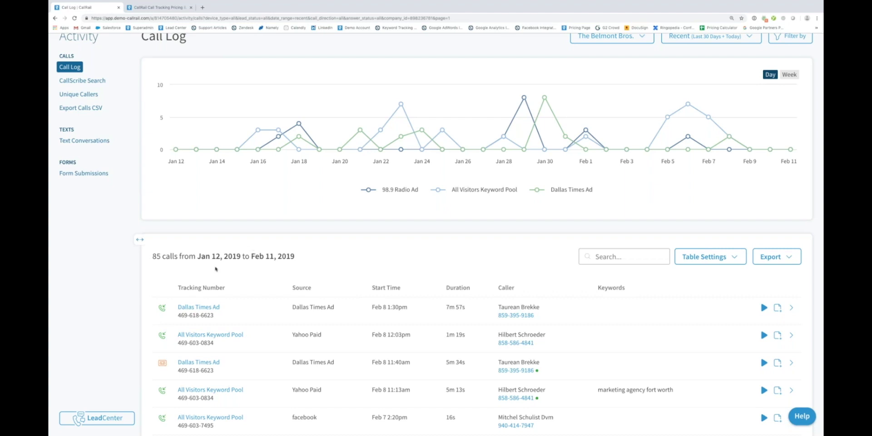
{"action": "scroll", "coordinate": [313, 259], "scroll_direction": "down", "scroll_amount": 1}
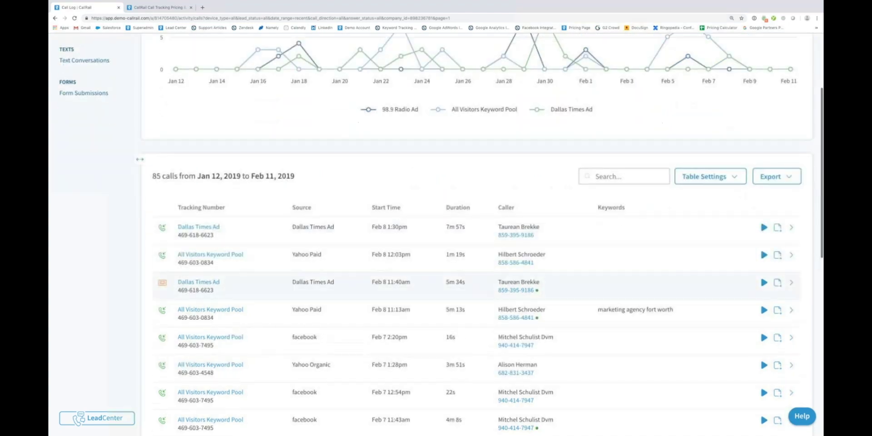
{"action": "scroll", "coordinate": [314, 259], "scroll_direction": "up", "scroll_amount": 3}
{"action": "scroll", "coordinate": [313, 259], "scroll_direction": "down", "scroll_amount": 1}
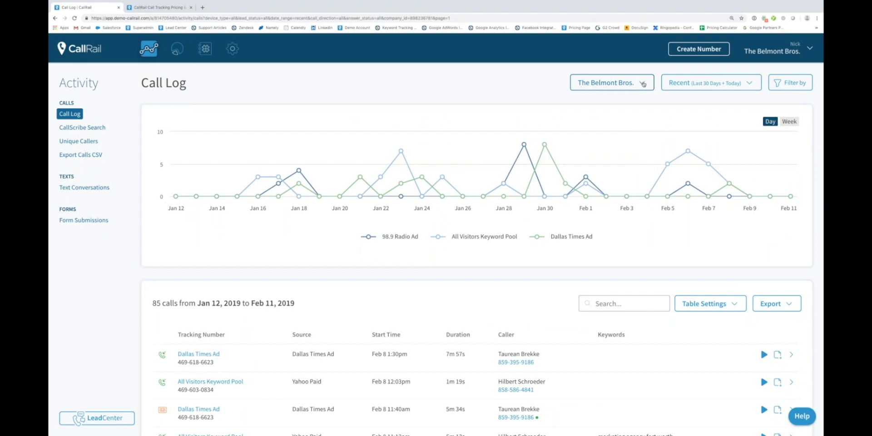
- Switch the call log to the company Dallas Neon Works and look through its calls
{"action": "left_click", "coordinate": [643, 84]}
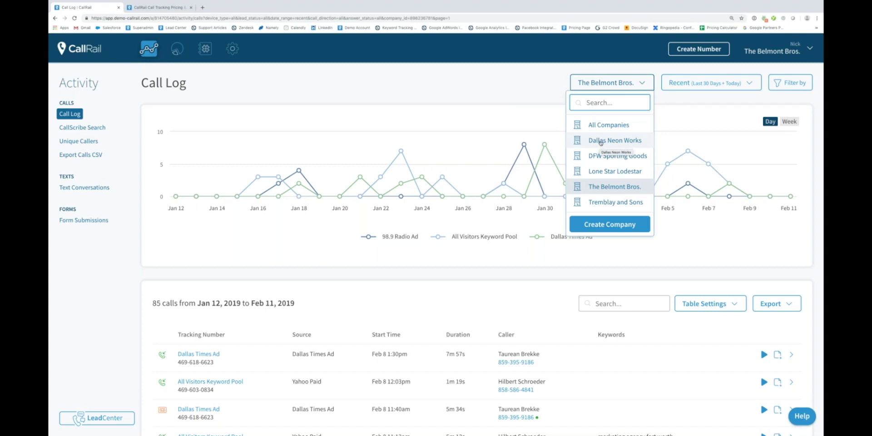
{"action": "left_click", "coordinate": [601, 141]}
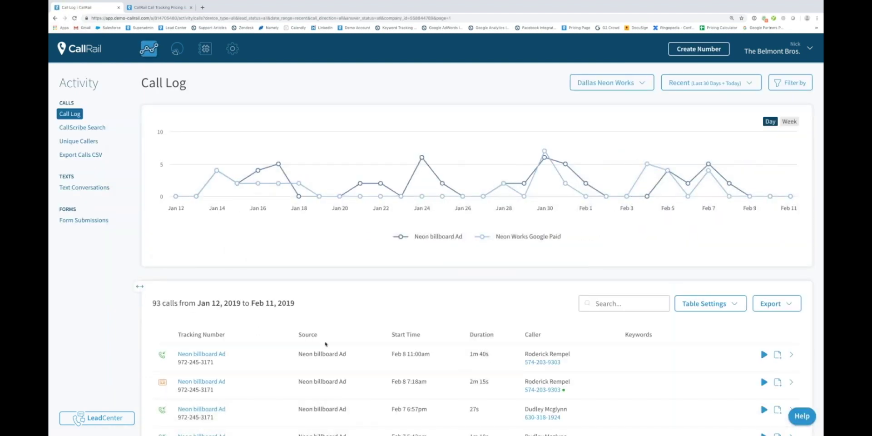
{"action": "scroll", "coordinate": [314, 344], "scroll_direction": "down", "scroll_amount": 5}
{"action": "scroll", "coordinate": [326, 344], "scroll_direction": "up", "scroll_amount": 5}
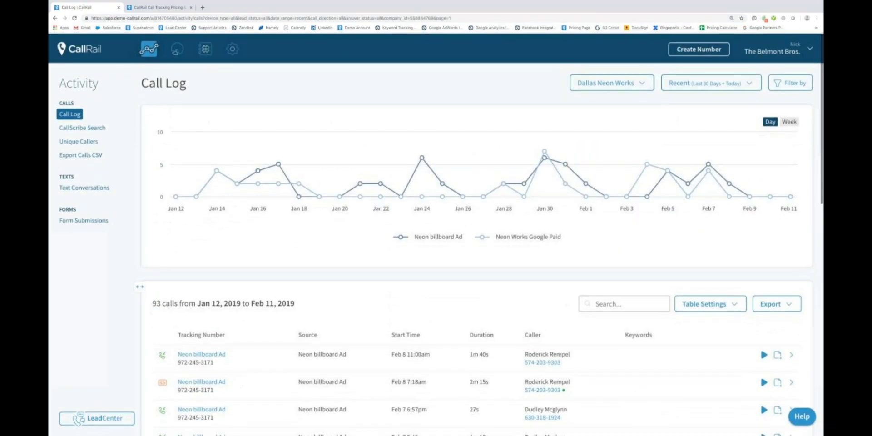
- Switch the call log back to The Belmont Bros. and examine the Duration and Caller columns in the call table
{"action": "left_click", "coordinate": [609, 83]}
{"action": "left_click", "coordinate": [603, 186]}
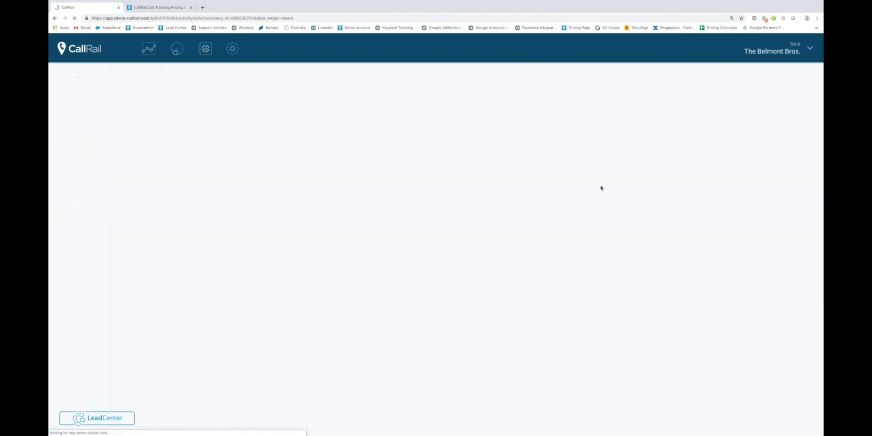
{"action": "scroll", "coordinate": [359, 235], "scroll_direction": "down", "scroll_amount": 3}
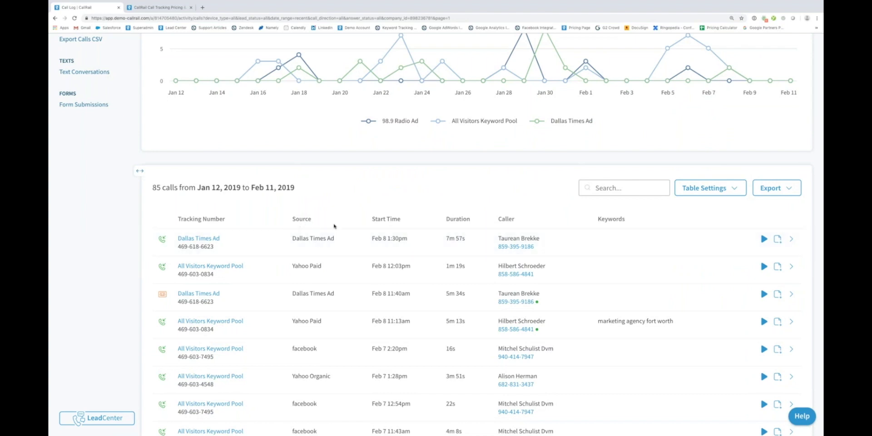
{"action": "double_click", "coordinate": [458, 220]}
{"action": "double_click", "coordinate": [506, 219]}
- Try out the Campaign, Landing Page and Device Type columns in the call log table, hiding each one again
{"action": "left_click", "coordinate": [725, 188]}
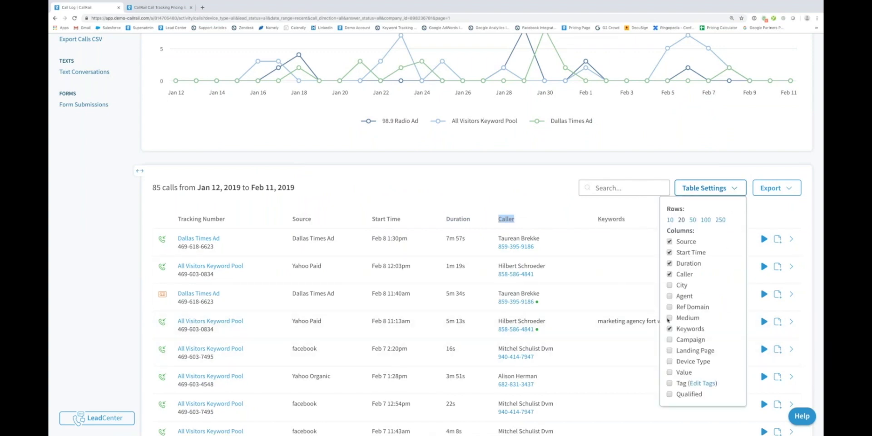
{"action": "left_click", "coordinate": [670, 340]}
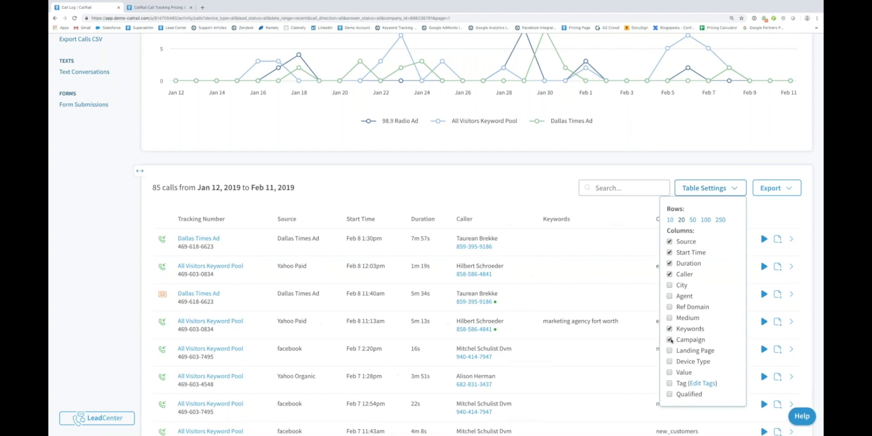
{"action": "left_click", "coordinate": [670, 340]}
{"action": "left_click", "coordinate": [670, 351]}
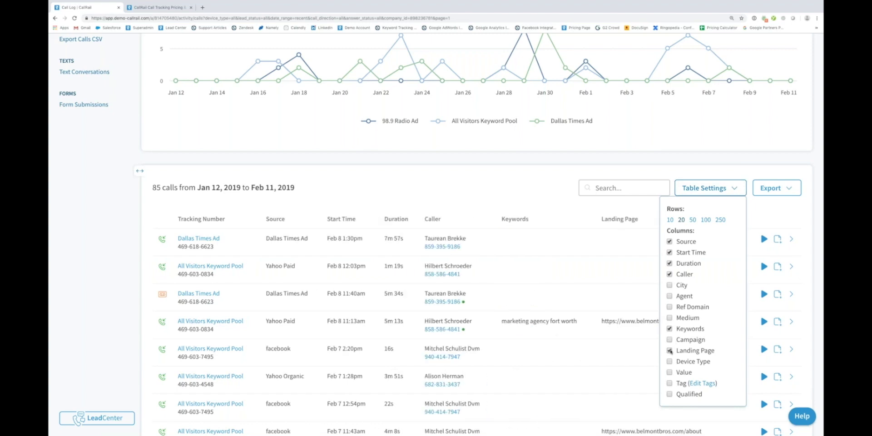
{"action": "left_click", "coordinate": [669, 350]}
{"action": "left_click", "coordinate": [670, 362]}
{"action": "left_click", "coordinate": [670, 361]}
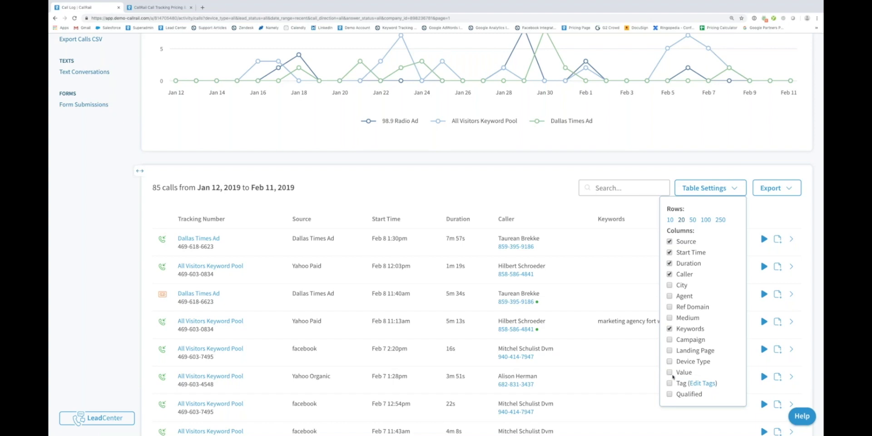
- Open the recording details of the most recent Dallas Times Ad call, set its value to $500.00 and close the details
{"action": "left_click", "coordinate": [764, 238]}
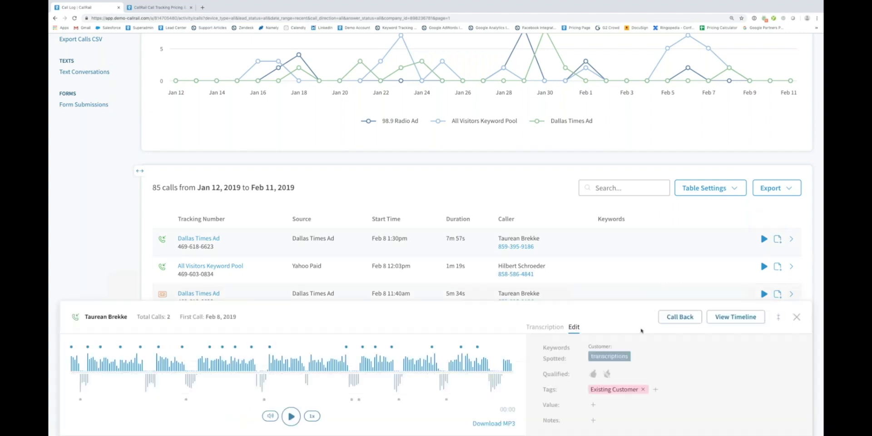
{"action": "scroll", "coordinate": [624, 370], "scroll_direction": "down", "scroll_amount": 3}
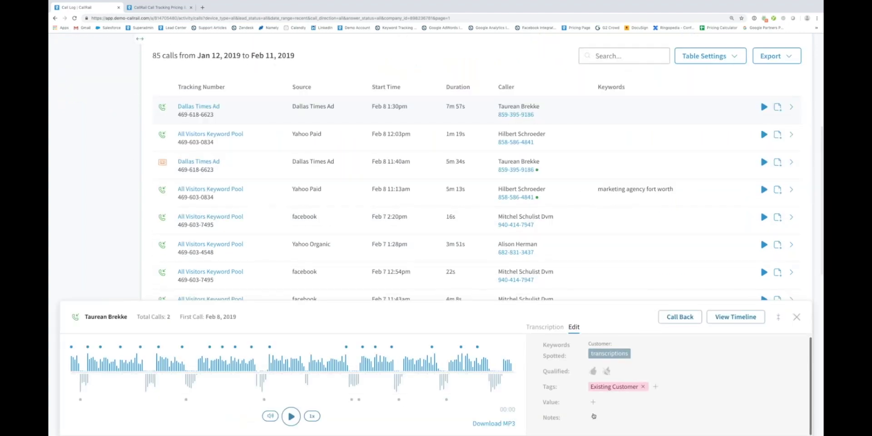
{"action": "left_click", "coordinate": [593, 403]}
{"action": "type", "text": "500.00"}
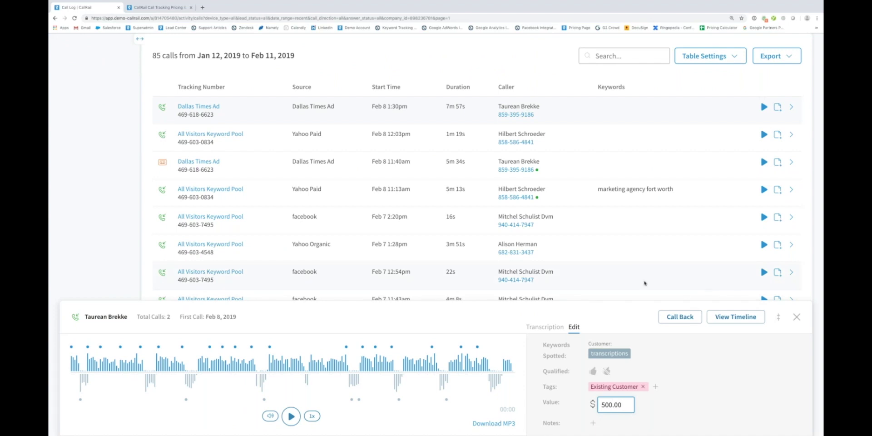
{"action": "scroll", "coordinate": [645, 283], "scroll_direction": "up", "scroll_amount": 5}
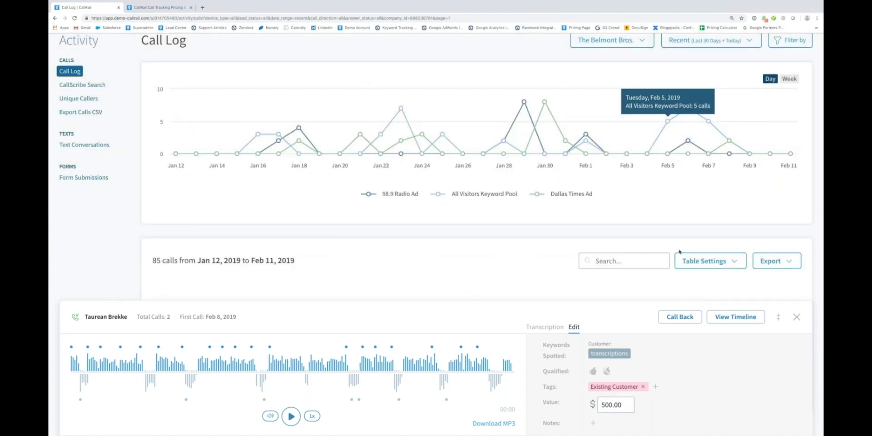
{"action": "left_click", "coordinate": [797, 316]}
{"action": "scroll", "coordinate": [761, 261], "scroll_direction": "down", "scroll_amount": 1}
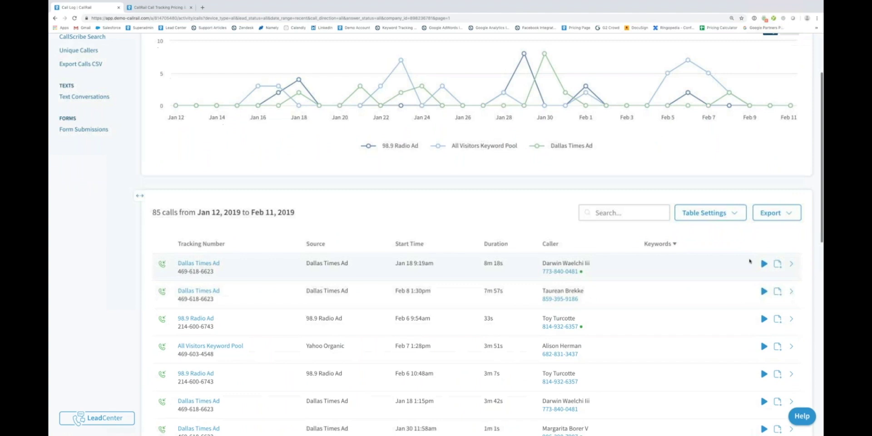
{"action": "left_click", "coordinate": [775, 243]}
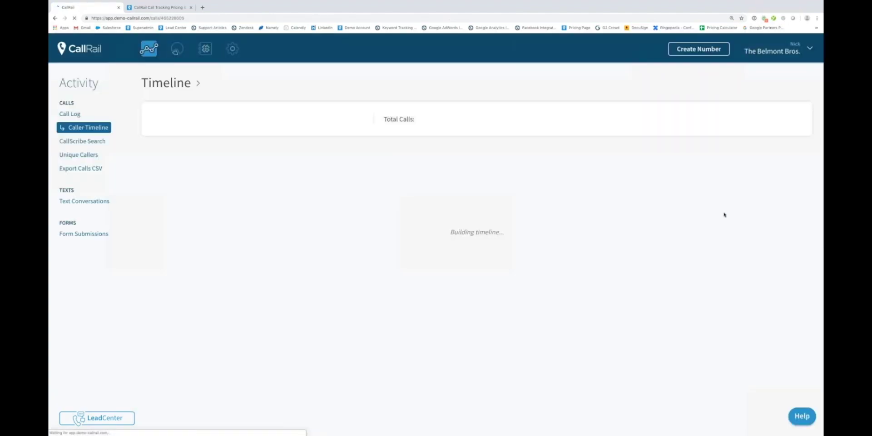
{"action": "left_click", "coordinate": [148, 48]}
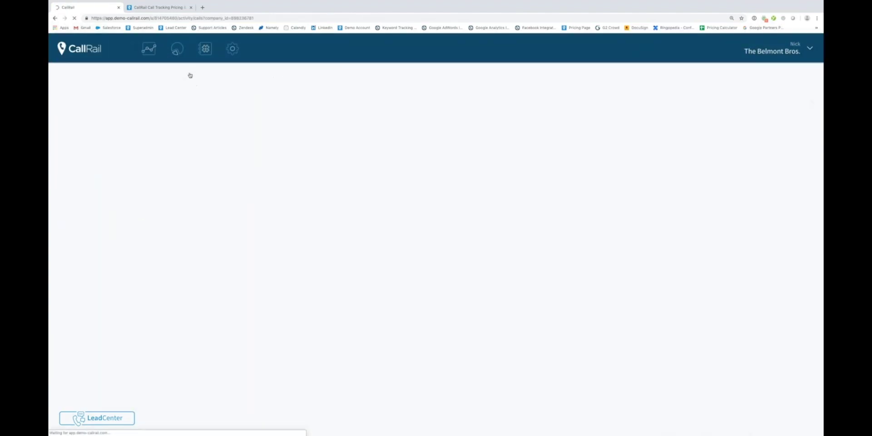
- Add the Qualified column to the call log table through the table settings
{"action": "left_click", "coordinate": [710, 303]}
{"action": "scroll", "coordinate": [762, 305], "scroll_direction": "down", "scroll_amount": 3}
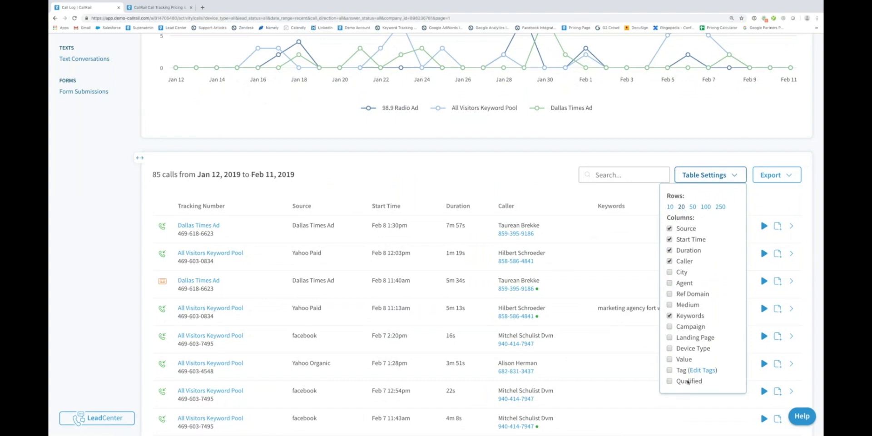
{"action": "left_click", "coordinate": [685, 383]}
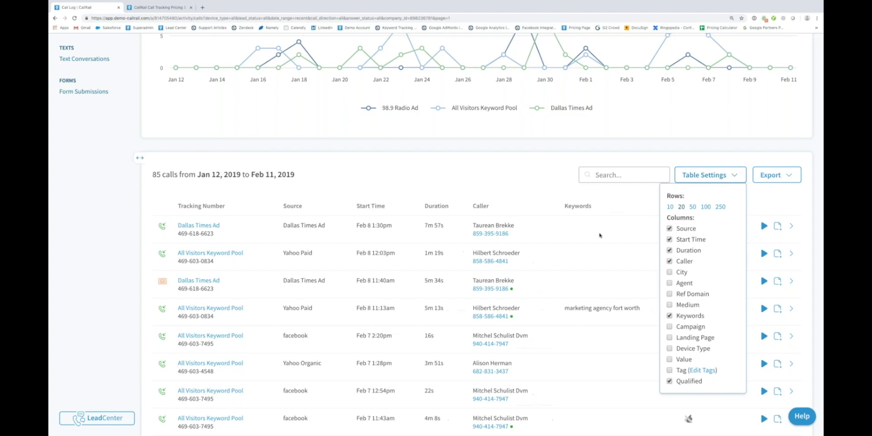
{"action": "left_click", "coordinate": [527, 175]}
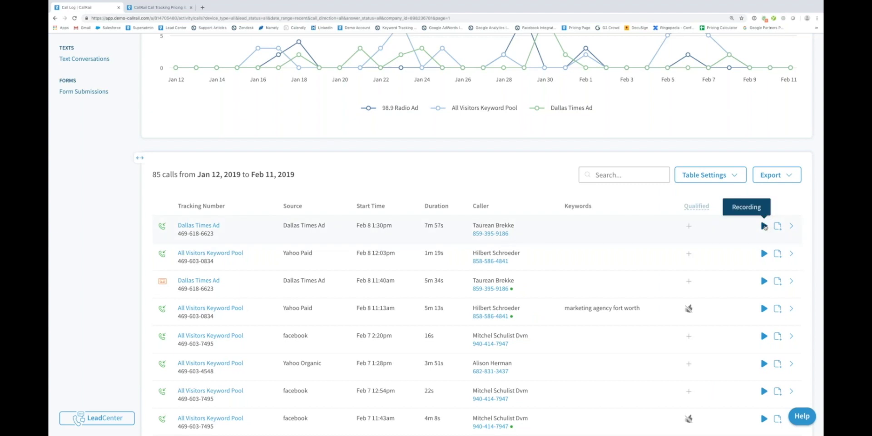
- Play the recording of the most recent Dallas Times Ad call, pause it to view the transcription, and close the player
{"action": "left_click", "coordinate": [765, 227]}
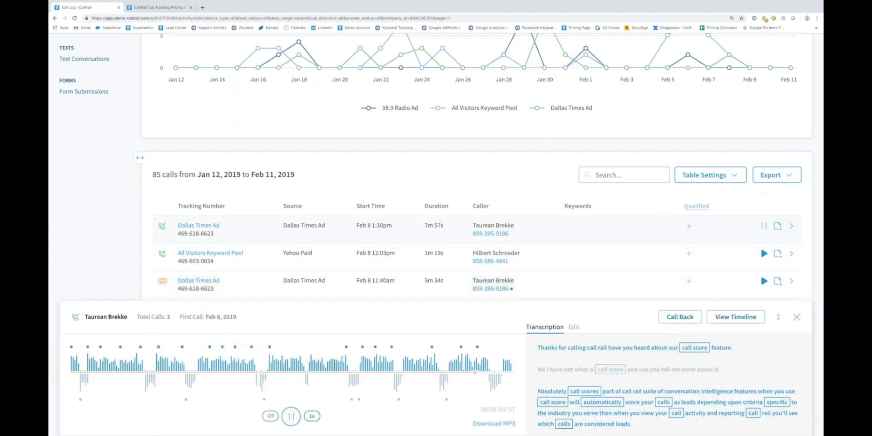
{"action": "left_click", "coordinate": [290, 416]}
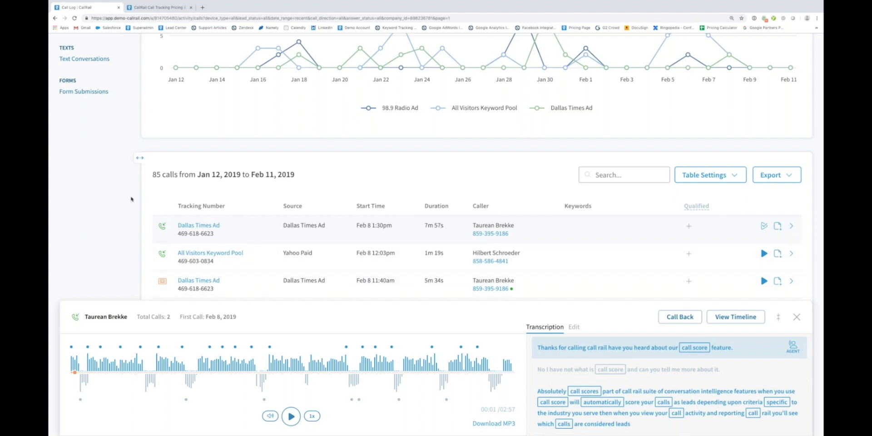
{"action": "scroll", "coordinate": [120, 198], "scroll_direction": "up", "scroll_amount": 3}
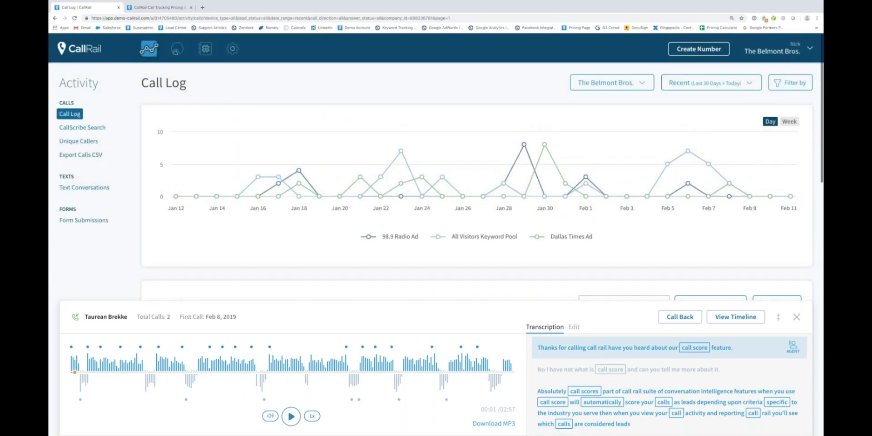
{"action": "left_click", "coordinate": [797, 318]}
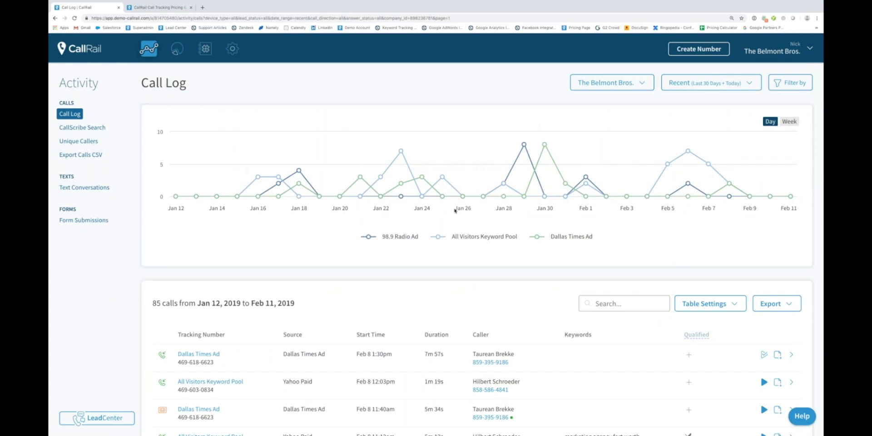
- Open the Call Attribution report, group it by Keywords instead of Source, and check the other grouping options
{"action": "left_click", "coordinate": [177, 50]}
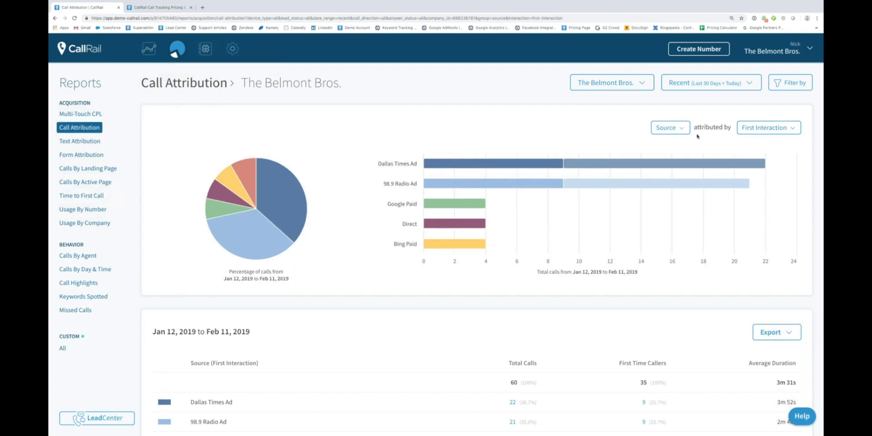
{"action": "left_click", "coordinate": [682, 129]}
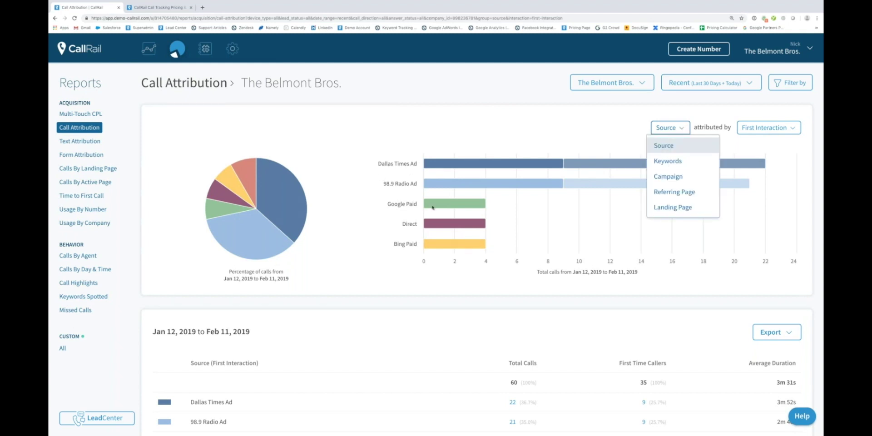
{"action": "left_click", "coordinate": [673, 162]}
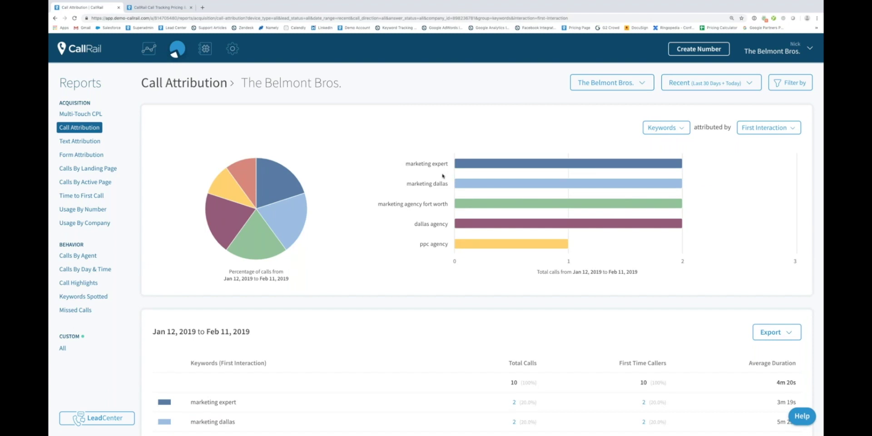
{"action": "left_click", "coordinate": [672, 127]}
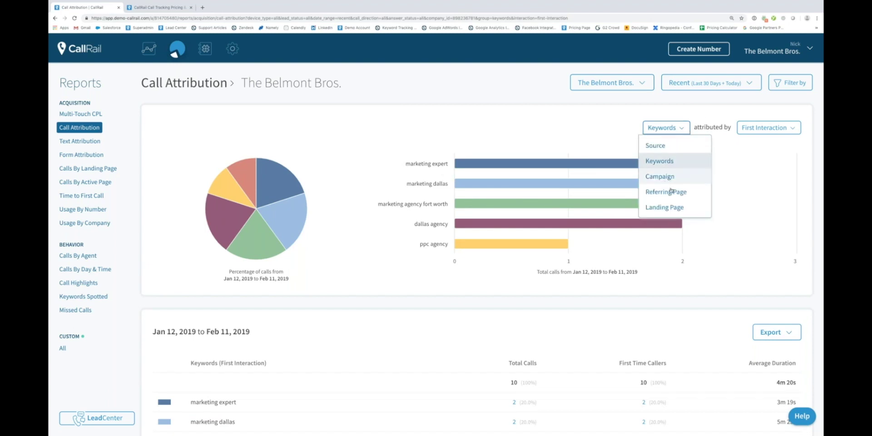
{"action": "left_click", "coordinate": [358, 128]}
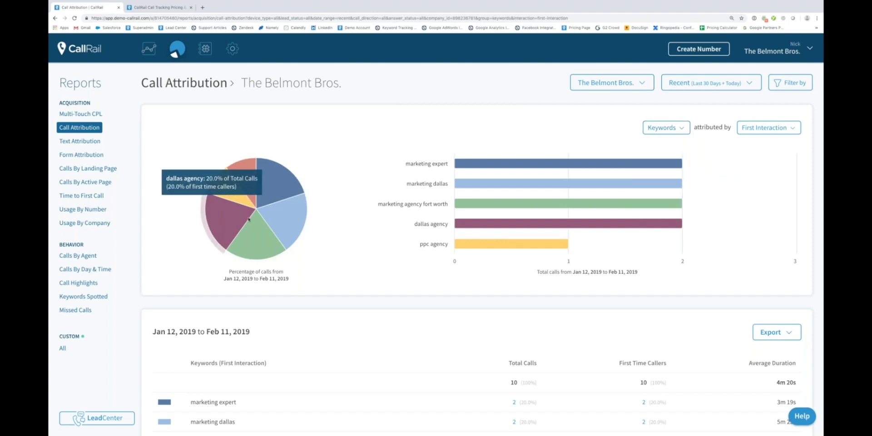
- Open the Call Highlights report and drill down into the total calls for the highlight "automatically"
{"action": "double_click", "coordinate": [82, 244]}
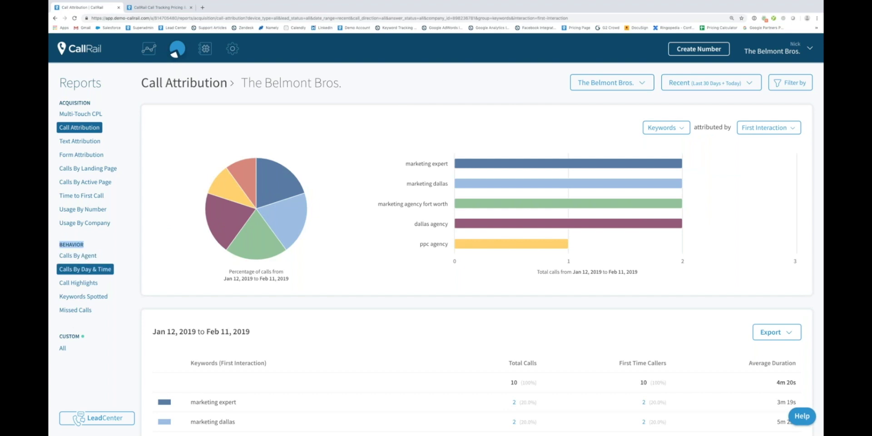
{"action": "left_click", "coordinate": [82, 284]}
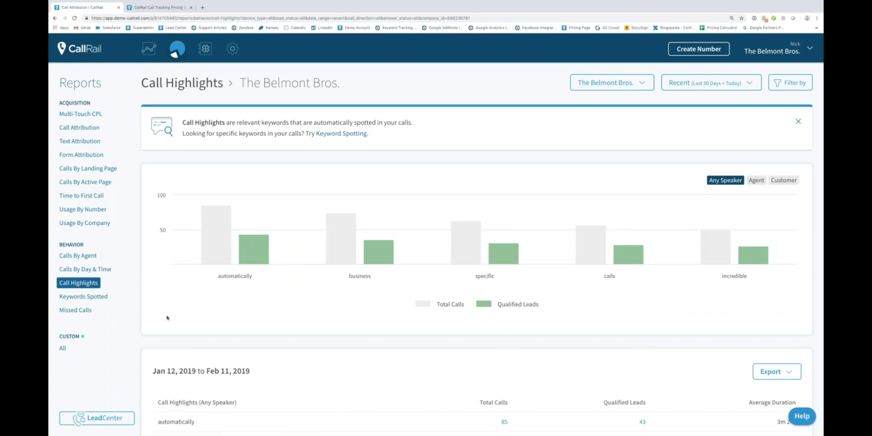
{"action": "scroll", "coordinate": [167, 318], "scroll_direction": "down", "scroll_amount": 3}
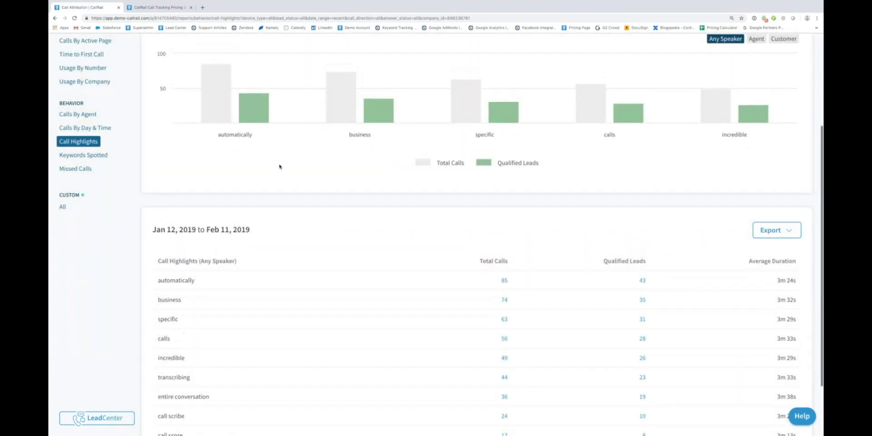
{"action": "left_click", "coordinate": [505, 280]}
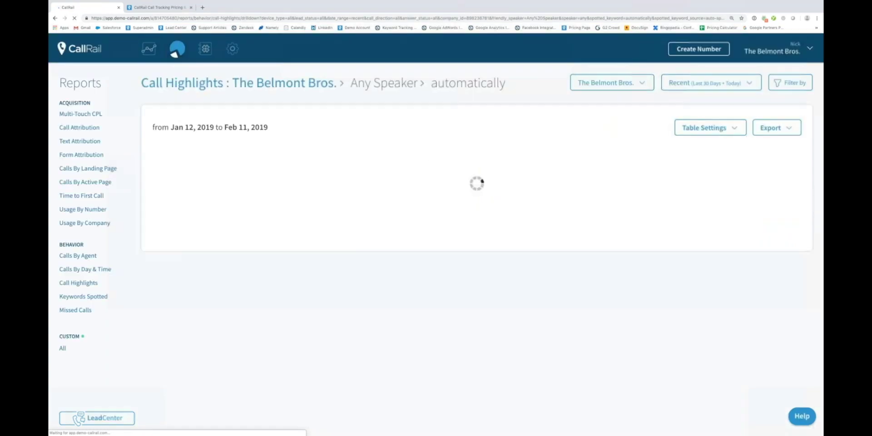
{"action": "scroll", "coordinate": [370, 274], "scroll_direction": "down", "scroll_amount": 2}
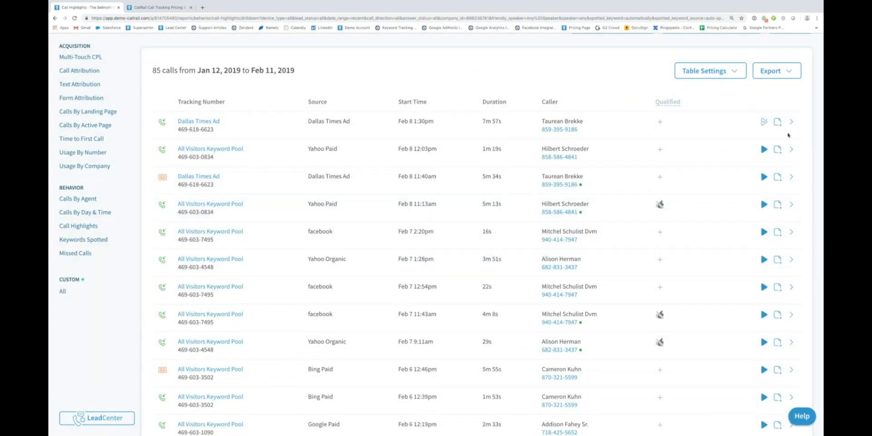
{"action": "scroll", "coordinate": [557, 268], "scroll_direction": "down", "scroll_amount": 2}
{"action": "scroll", "coordinate": [552, 249], "scroll_direction": "up", "scroll_amount": 3}
{"action": "scroll", "coordinate": [761, 274], "scroll_direction": "down", "scroll_amount": 1}
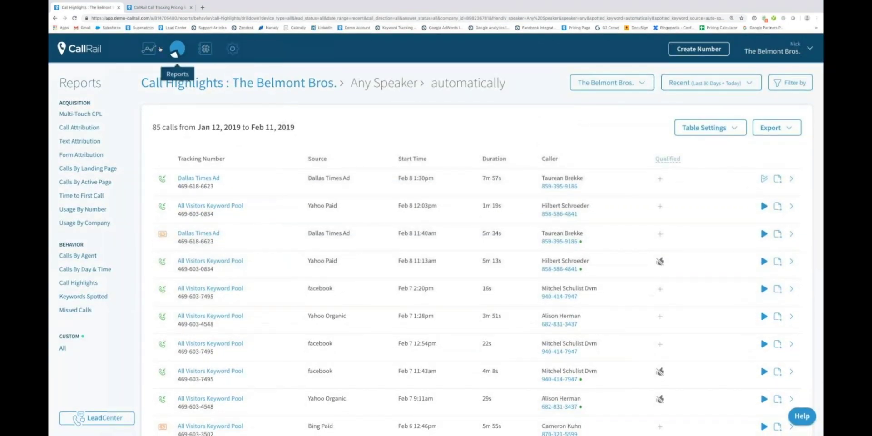
- View the Calls by Day & Time report, and drill down into the Monday 8 AM entry of the Missed Calls report
{"action": "left_click", "coordinate": [176, 49]}
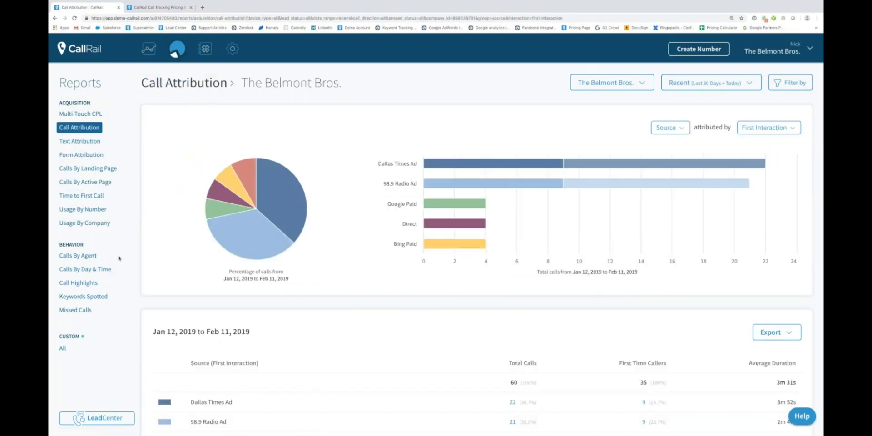
{"action": "left_click", "coordinate": [85, 270]}
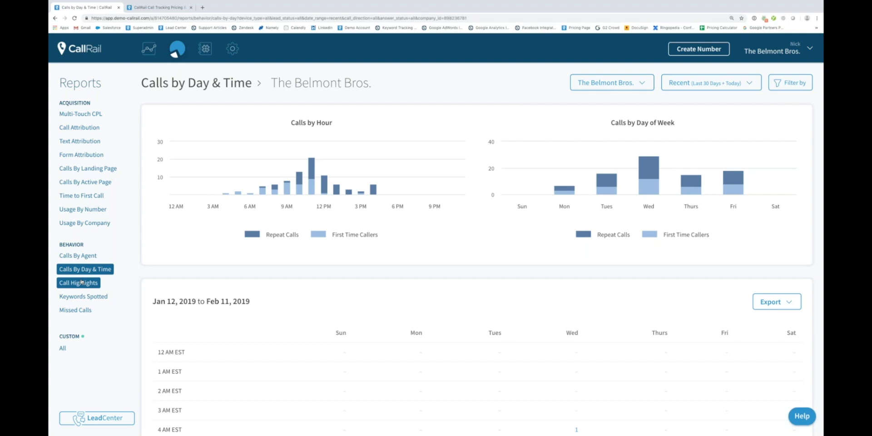
{"action": "left_click", "coordinate": [75, 310]}
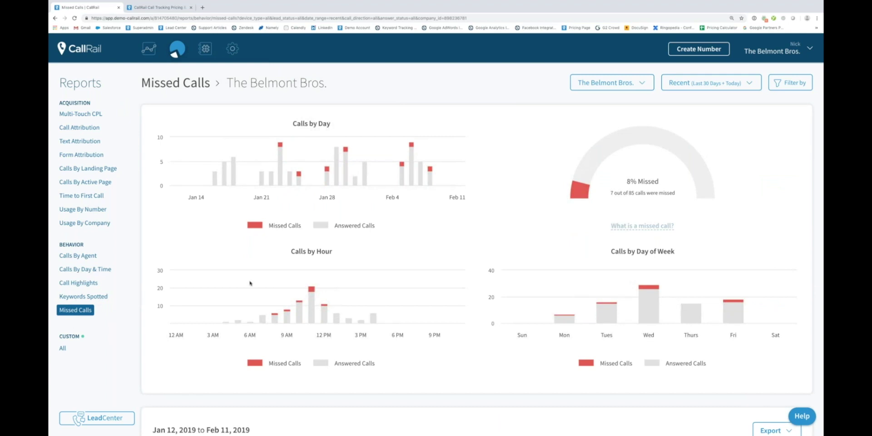
{"action": "scroll", "coordinate": [387, 288], "scroll_direction": "down", "scroll_amount": 5}
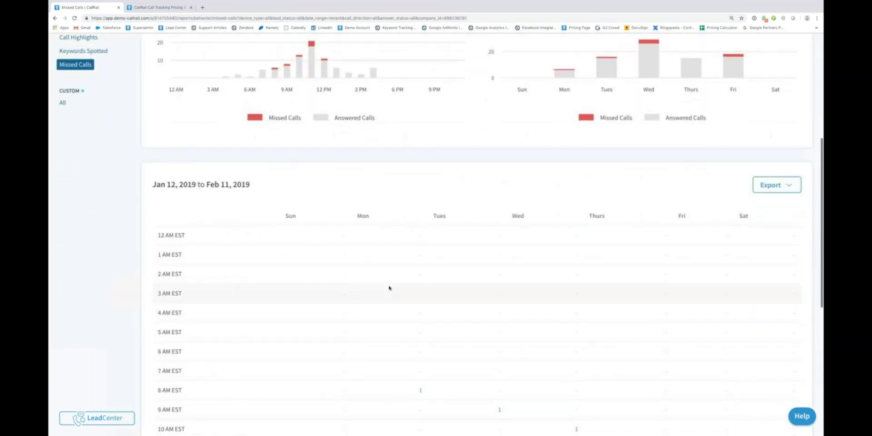
{"action": "scroll", "coordinate": [292, 384], "scroll_direction": "down", "scroll_amount": 1}
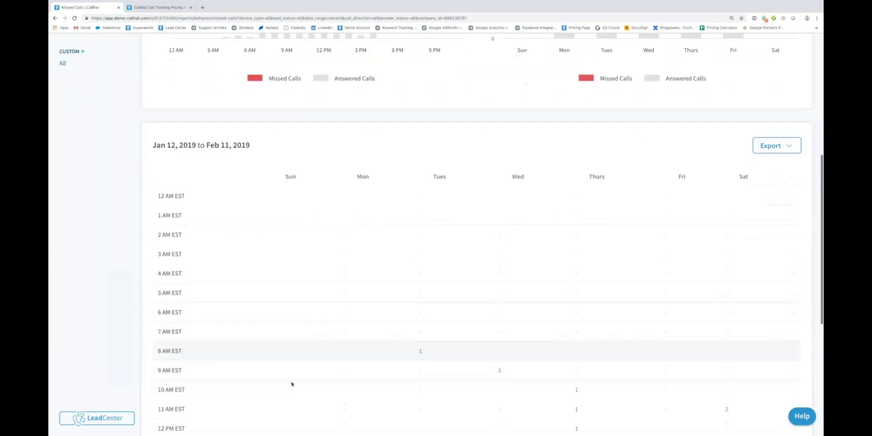
{"action": "left_click", "coordinate": [420, 350]}
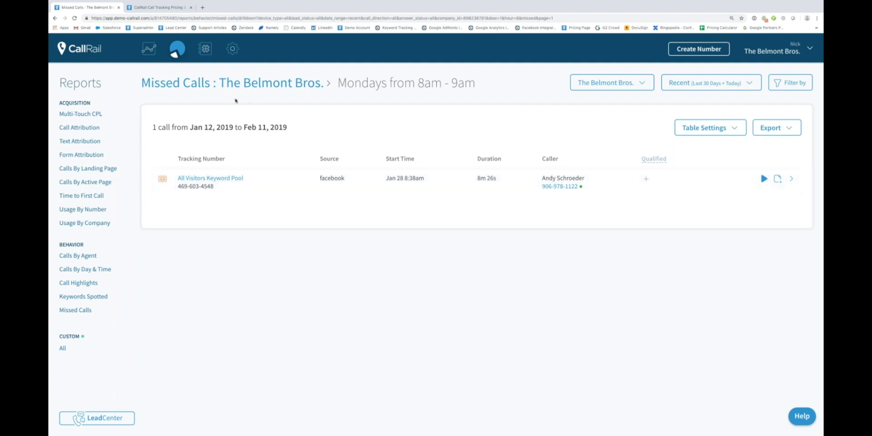
- Return to the Call Attribution report and examine its available filters without applying any
{"action": "left_click", "coordinate": [176, 51]}
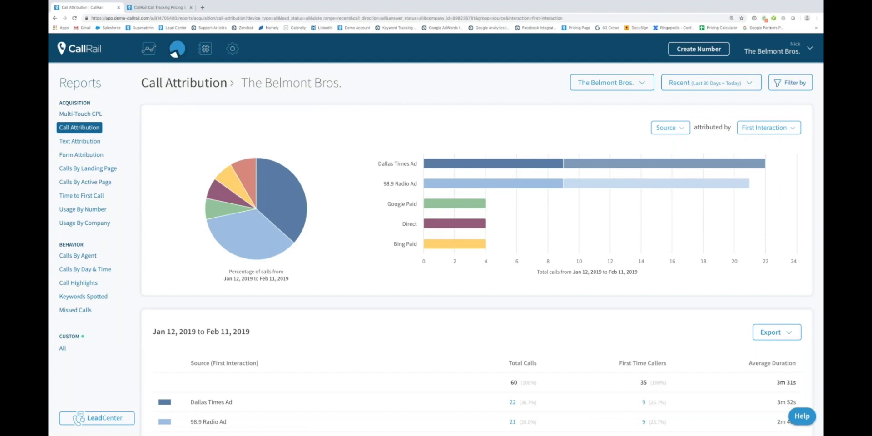
{"action": "left_click", "coordinate": [799, 84]}
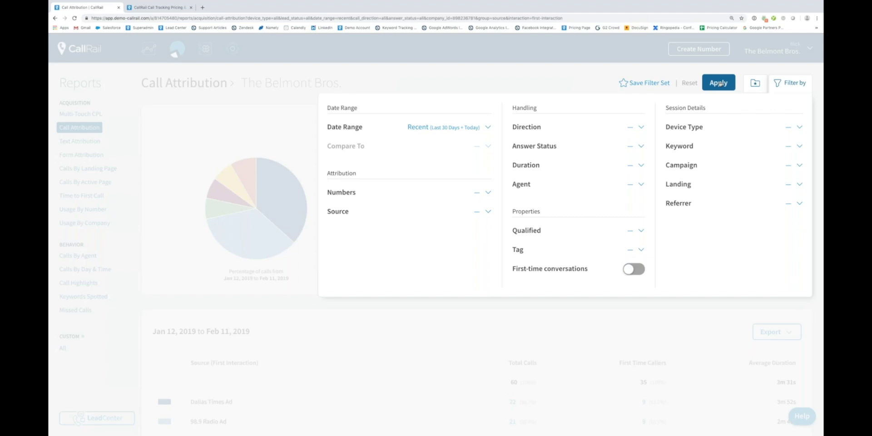
{"action": "left_click", "coordinate": [525, 82]}
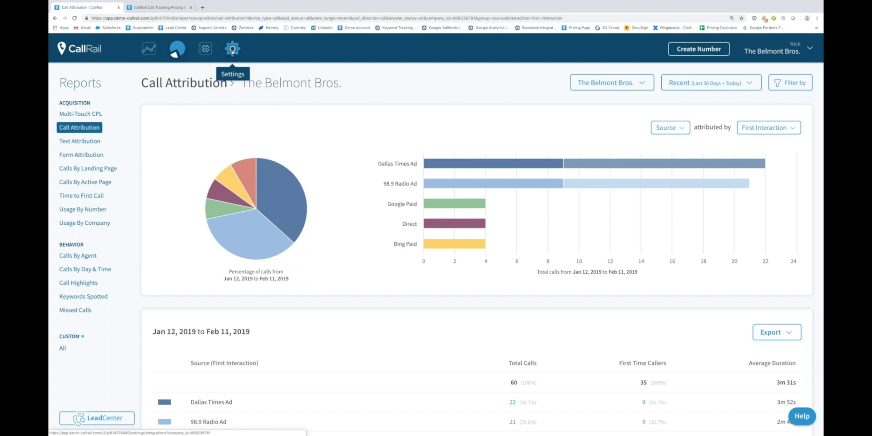
- Open the Dynamic Number Insertion integration from the settings and highlight its whole code snippet
{"action": "left_click", "coordinate": [232, 51]}
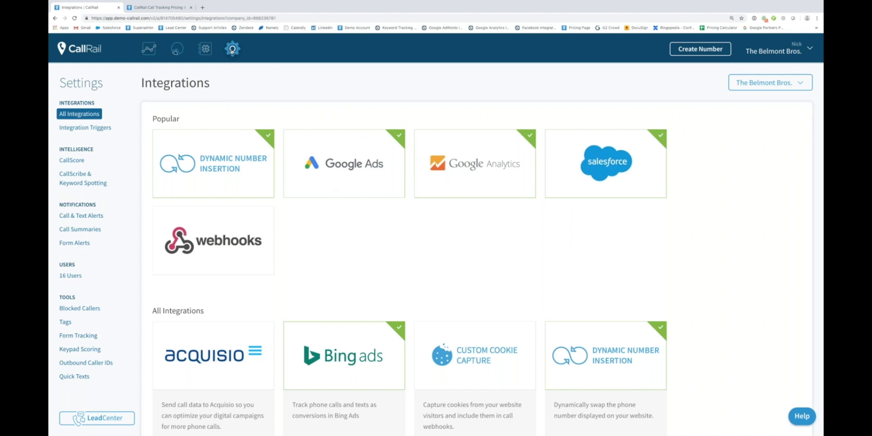
{"action": "left_click", "coordinate": [235, 180]}
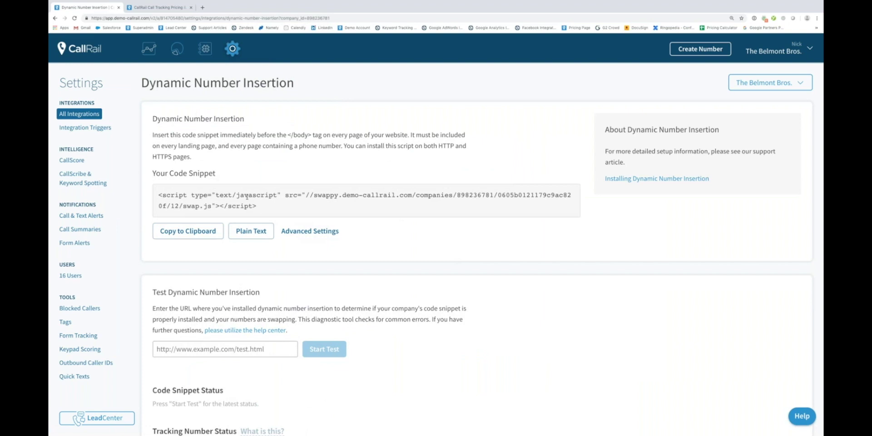
{"action": "left_click_drag", "start_coordinate": [257, 206], "coordinate": [158, 195]}
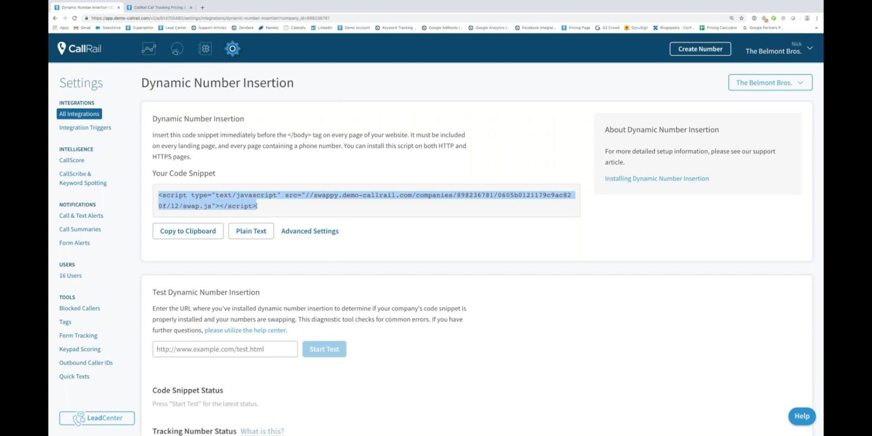
- Go back to the integrations list, find the WordPress integration and open its instructions
{"action": "left_click", "coordinate": [232, 49]}
{"action": "scroll", "coordinate": [436, 228], "scroll_direction": "down", "scroll_amount": 10}
{"action": "scroll", "coordinate": [512, 323], "scroll_direction": "down", "scroll_amount": 5}
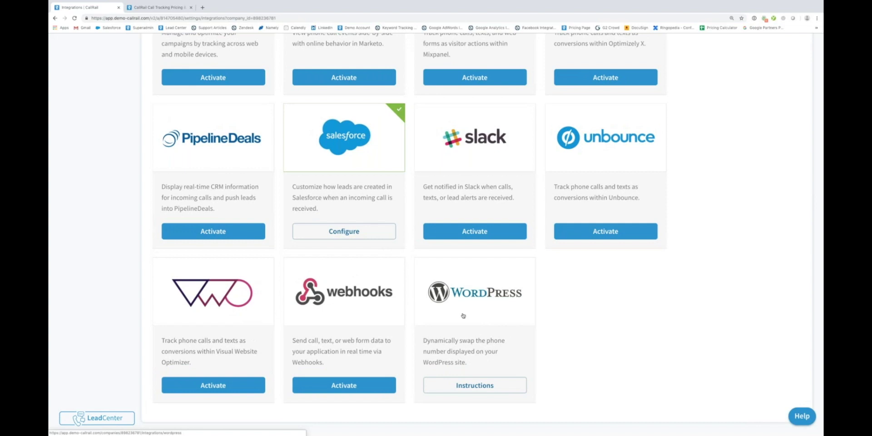
{"action": "right_click", "coordinate": [467, 381]}
{"action": "key", "text": "Escape"}
{"action": "right_click", "coordinate": [448, 380]}
{"action": "key", "text": "Escape"}
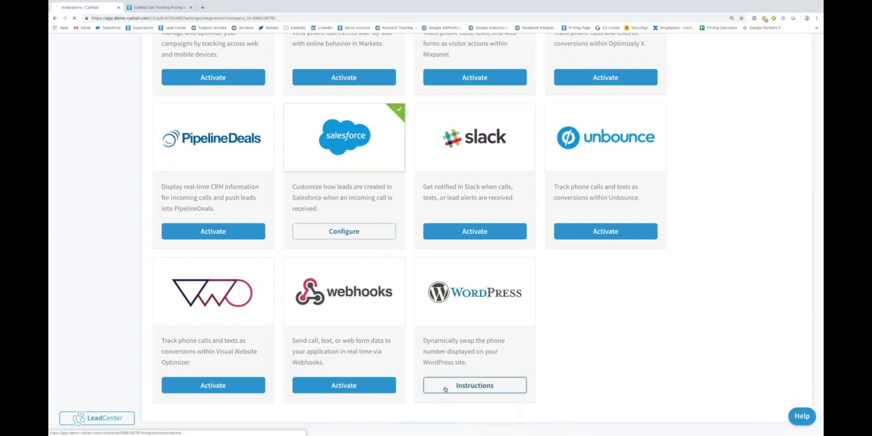
{"action": "left_click", "coordinate": [434, 385]}
- Highlight the WordPress plugin key listed for The Belmont Bros. and review the plugin instructions
{"action": "scroll", "coordinate": [434, 386], "scroll_direction": "down", "scroll_amount": 1}
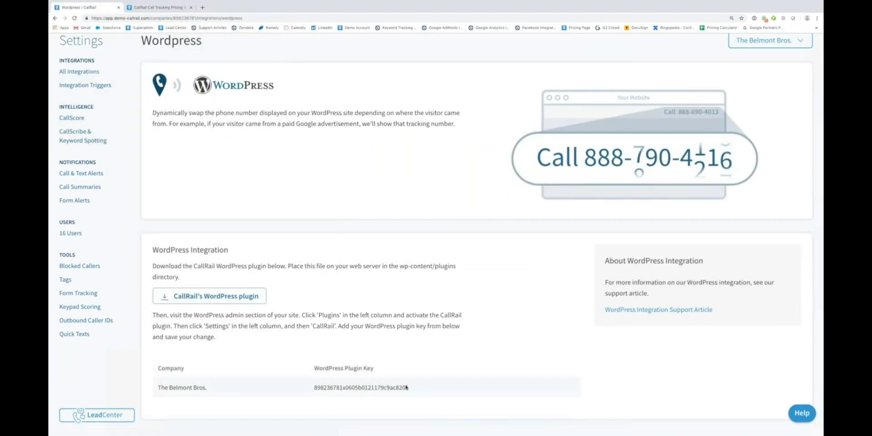
{"action": "double_click", "coordinate": [315, 387]}
{"action": "scroll", "coordinate": [307, 388], "scroll_direction": "up", "scroll_amount": 1}
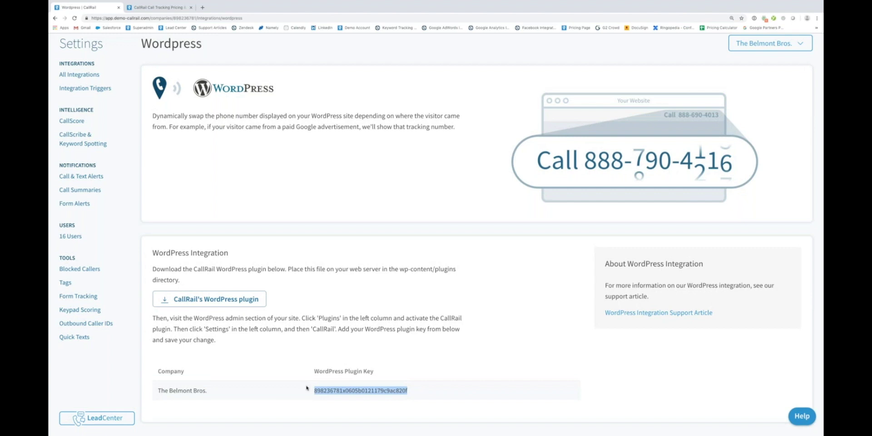
{"action": "scroll", "coordinate": [290, 221], "scroll_direction": "up", "scroll_amount": 1}
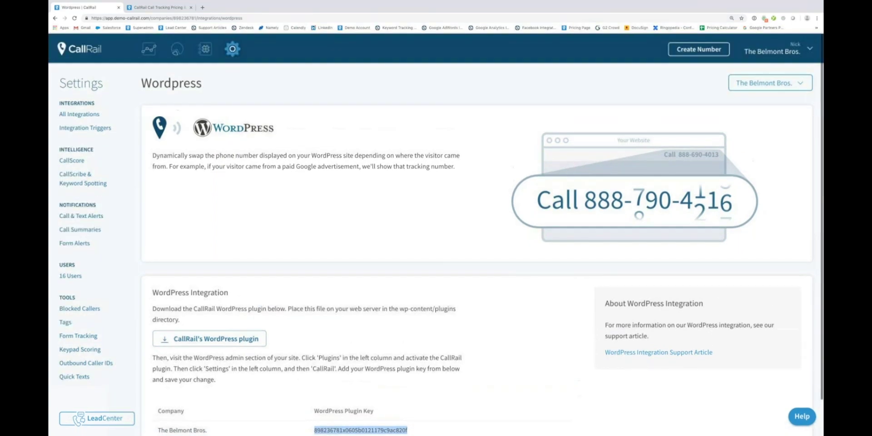
{"action": "scroll", "coordinate": [289, 220], "scroll_direction": "down", "scroll_amount": 1}
{"action": "scroll", "coordinate": [273, 177], "scroll_direction": "up", "scroll_amount": 1}
- Return to the integrations list and look over the popular integrations for The Belmont Bros
{"action": "left_click", "coordinate": [232, 50]}
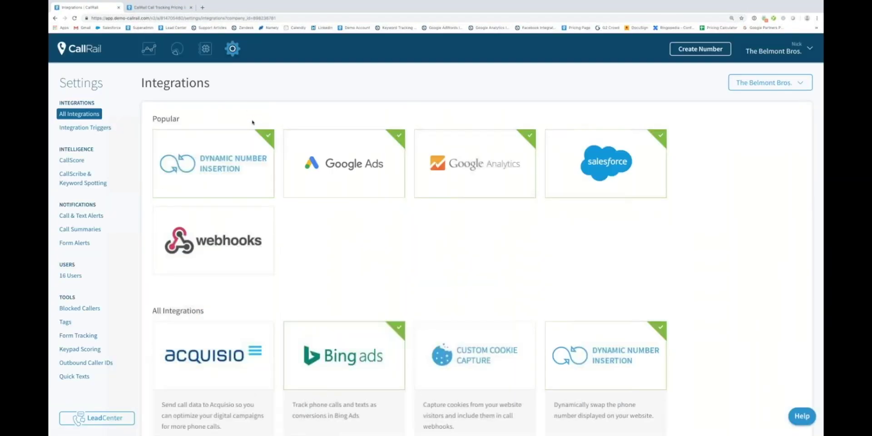
{"action": "scroll", "coordinate": [241, 169], "scroll_direction": "down", "scroll_amount": 2}
{"action": "scroll", "coordinate": [242, 173], "scroll_direction": "up", "scroll_amount": 2}
{"action": "scroll", "coordinate": [241, 174], "scroll_direction": "down", "scroll_amount": 1}
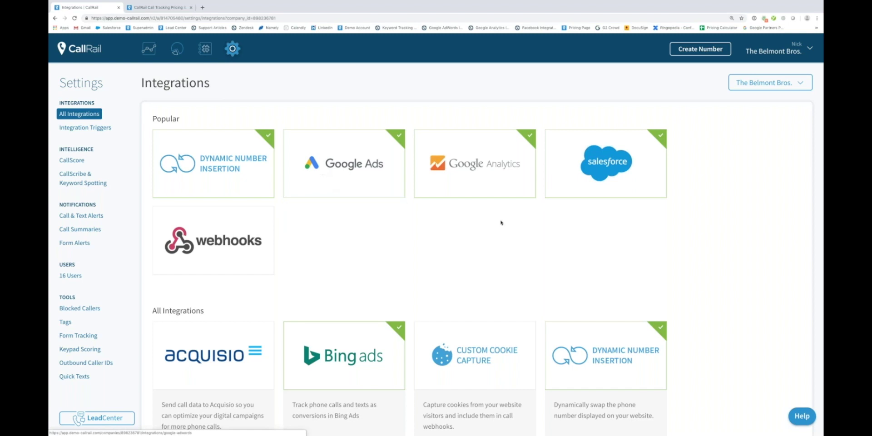
{"action": "mouse_move", "coordinate": [440, 183]}
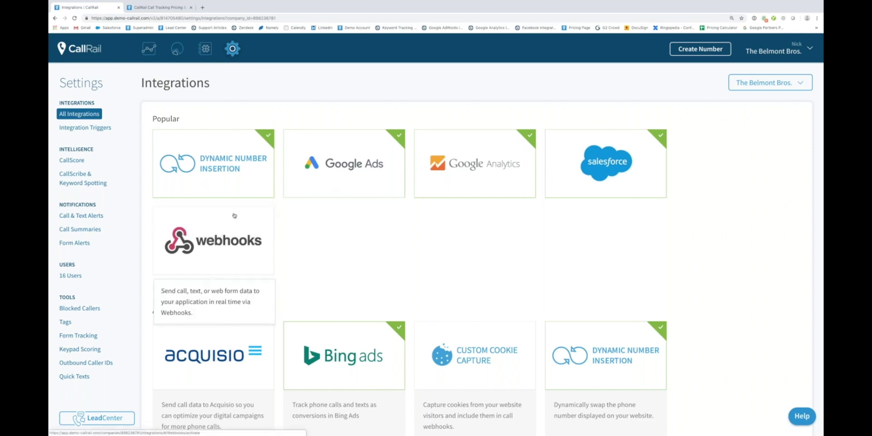
- Look over the advertising and analytics integrations under All Integrations, including Bing Ads, Facebook, Google Ads, Mobile Click-to-Call and Google Analytics
{"action": "scroll", "coordinate": [234, 216], "scroll_direction": "down", "scroll_amount": 3}
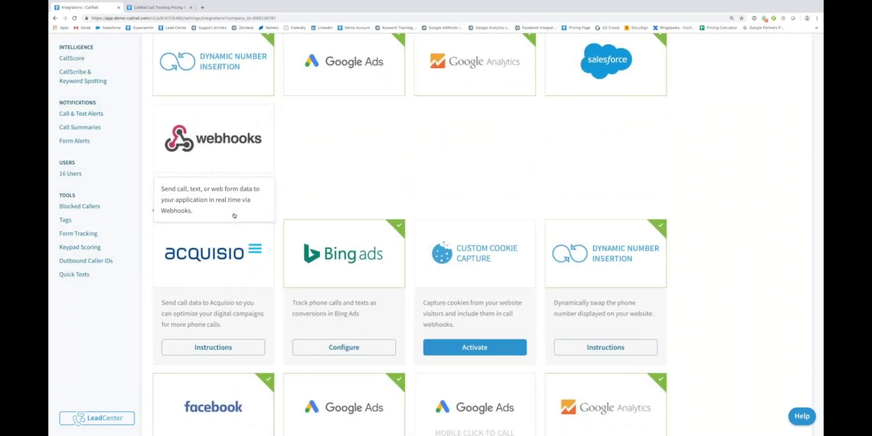
{"action": "scroll", "coordinate": [234, 216], "scroll_direction": "down", "scroll_amount": 3}
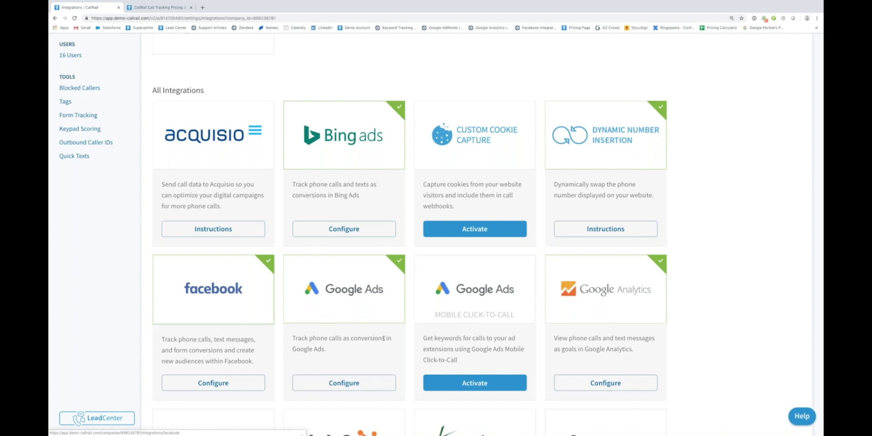
{"action": "scroll", "coordinate": [468, 295], "scroll_direction": "down", "scroll_amount": 1}
{"action": "scroll", "coordinate": [462, 291], "scroll_direction": "down", "scroll_amount": 1}
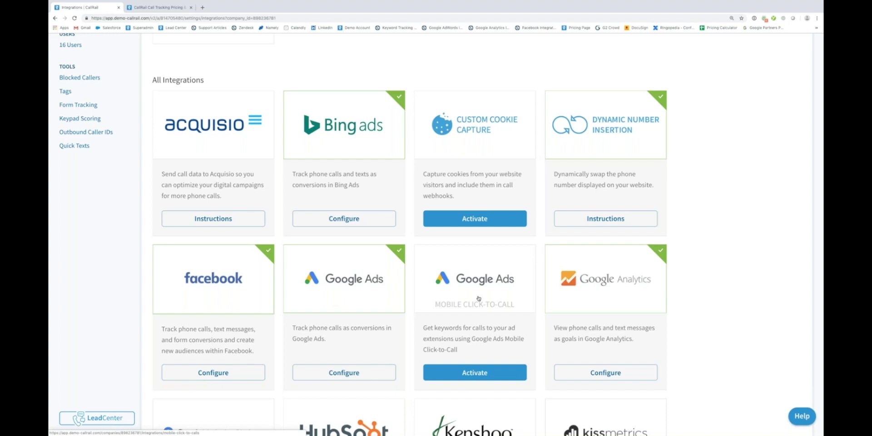
- Examine the remaining available integrations, from Google Marketing Platform and HubSpot through Salesforce and Slack to Webhooks and WordPress
{"action": "scroll", "coordinate": [468, 303], "scroll_direction": "down", "scroll_amount": 5}
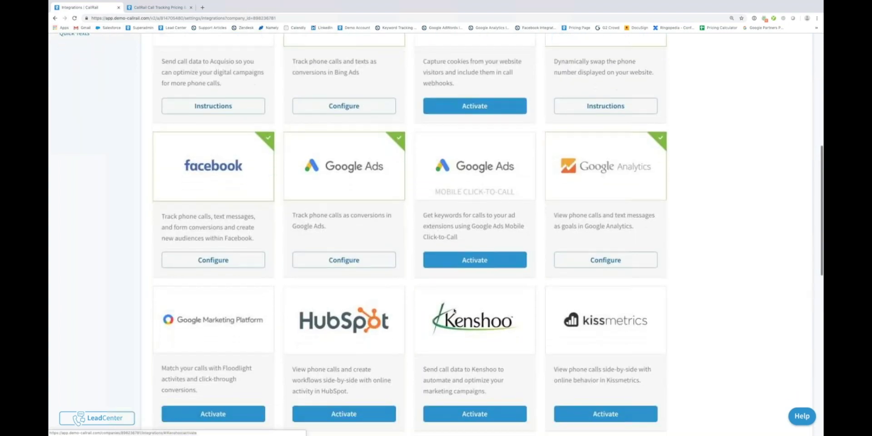
{"action": "scroll", "coordinate": [455, 308], "scroll_direction": "down", "scroll_amount": 1}
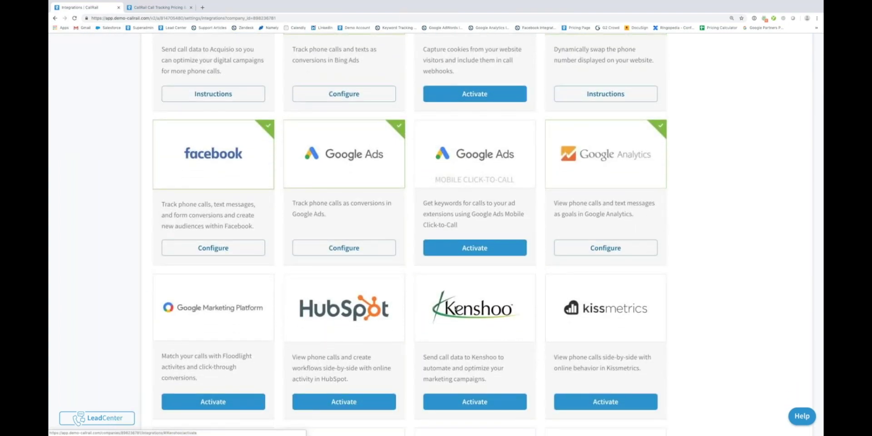
{"action": "scroll", "coordinate": [430, 317], "scroll_direction": "up", "scroll_amount": 10}
{"action": "scroll", "coordinate": [430, 317], "scroll_direction": "down", "scroll_amount": 7}
{"action": "scroll", "coordinate": [430, 317], "scroll_direction": "down", "scroll_amount": 5}
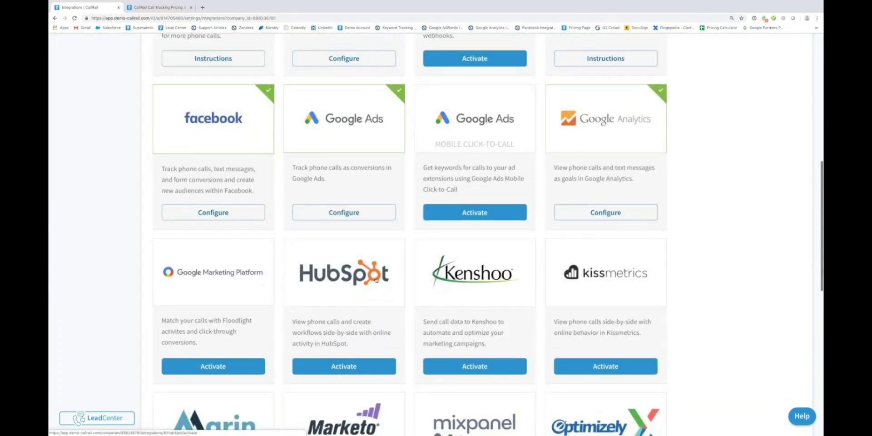
{"action": "scroll", "coordinate": [376, 280], "scroll_direction": "down", "scroll_amount": 3}
{"action": "scroll", "coordinate": [376, 280], "scroll_direction": "down", "scroll_amount": 2}
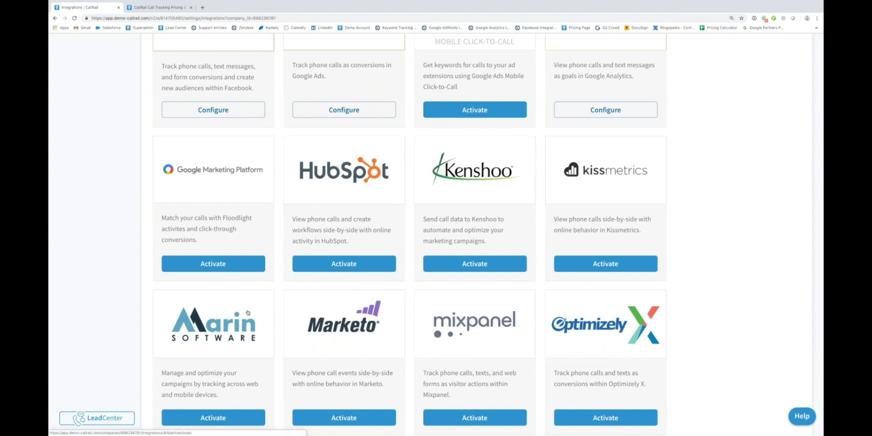
{"action": "scroll", "coordinate": [264, 293], "scroll_direction": "down", "scroll_amount": 2}
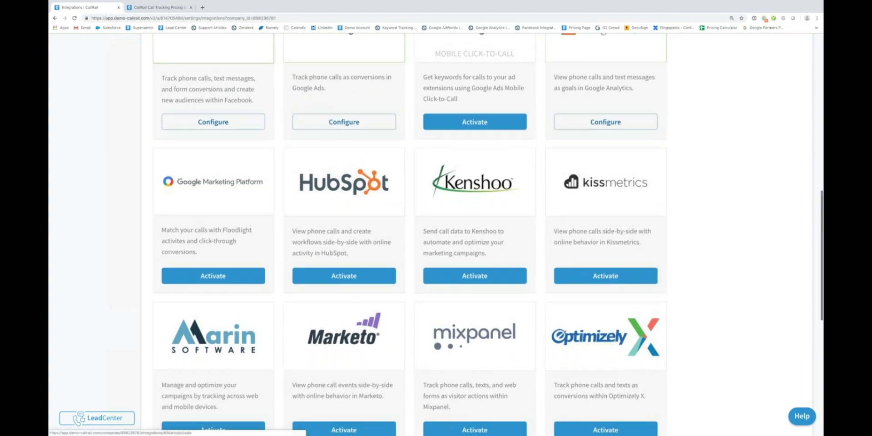
{"action": "scroll", "coordinate": [276, 277], "scroll_direction": "down", "scroll_amount": 1}
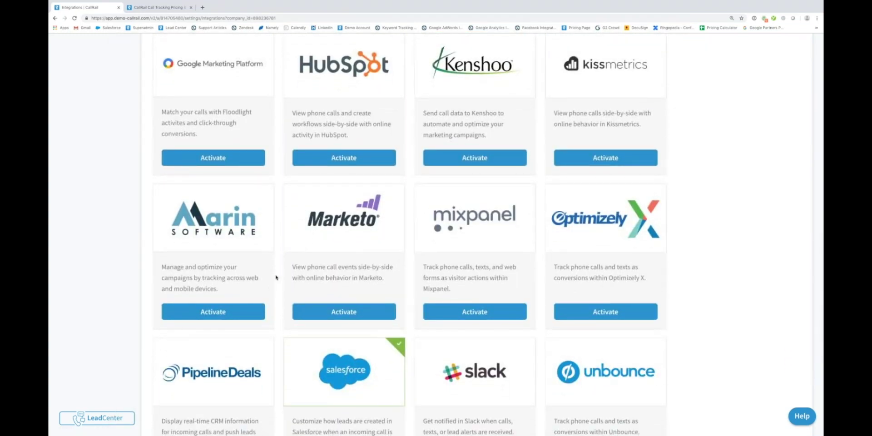
{"action": "scroll", "coordinate": [276, 278], "scroll_direction": "down", "scroll_amount": 2}
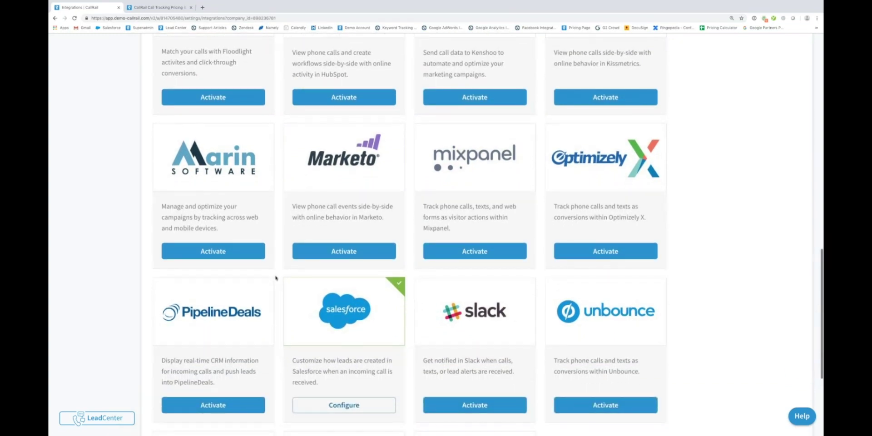
{"action": "scroll", "coordinate": [579, 332], "scroll_direction": "down", "scroll_amount": 4}
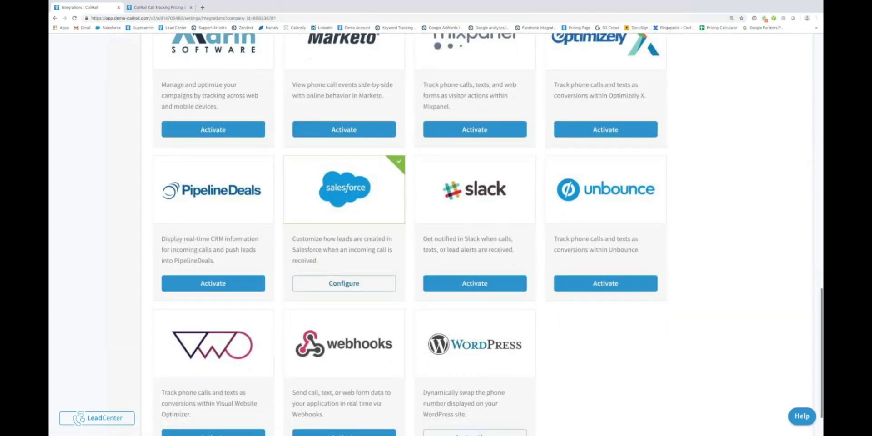
{"action": "scroll", "coordinate": [482, 237], "scroll_direction": "down", "scroll_amount": 1}
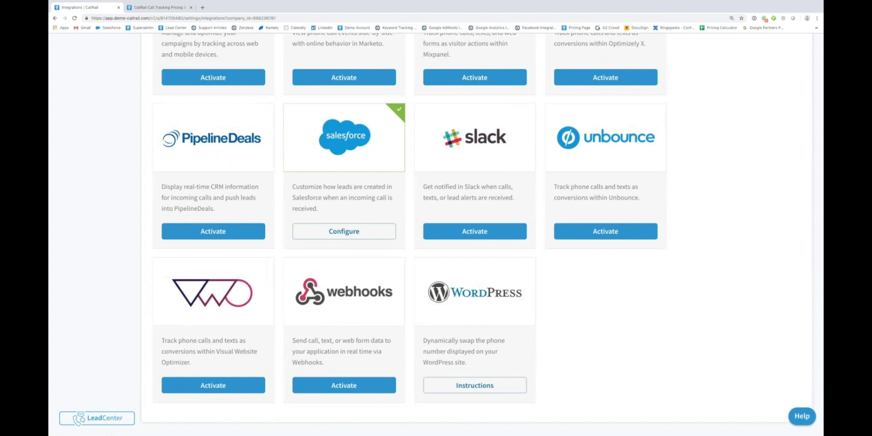
- Leave the integrations list and open the settings page listing the users for The Belmont Bros
{"action": "scroll", "coordinate": [482, 236], "scroll_direction": "up", "scroll_amount": 3}
{"action": "scroll", "coordinate": [352, 275], "scroll_direction": "up", "scroll_amount": 10}
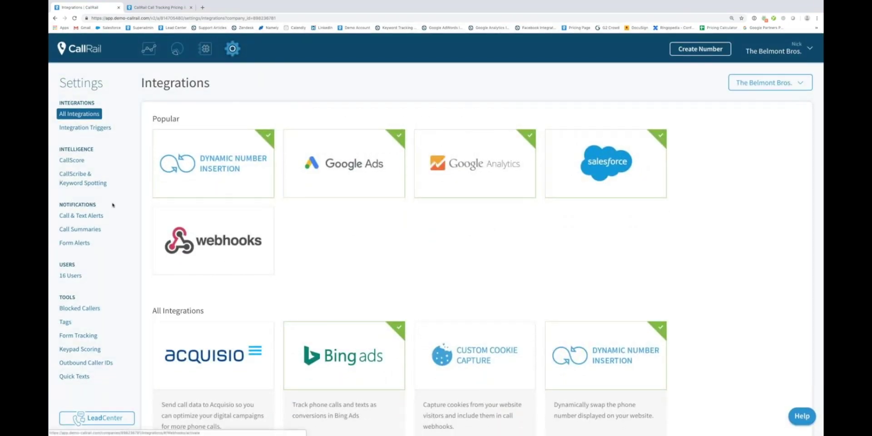
{"action": "left_click", "coordinate": [76, 278]}
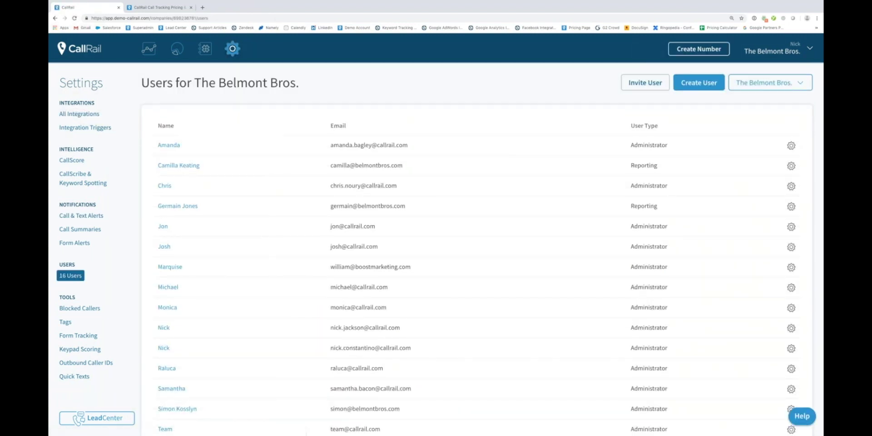
- Switch to the already open CallRail pricing page with the Lite, Essentials and Advanced plans
{"action": "key", "text": "ctrl+Tab"}
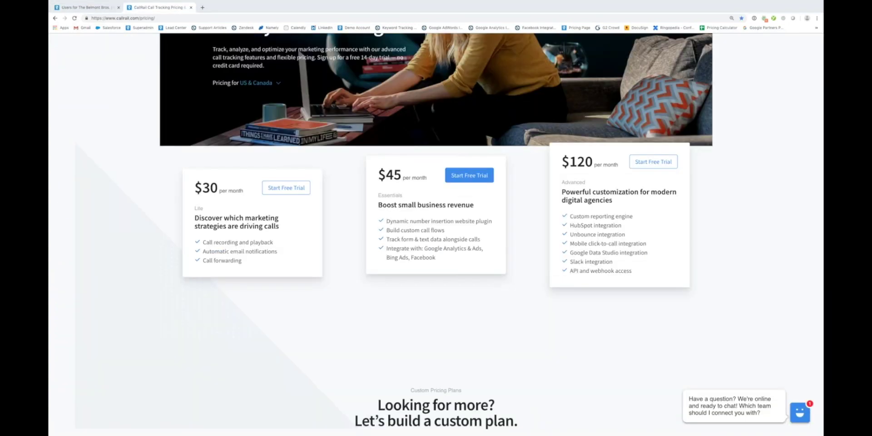